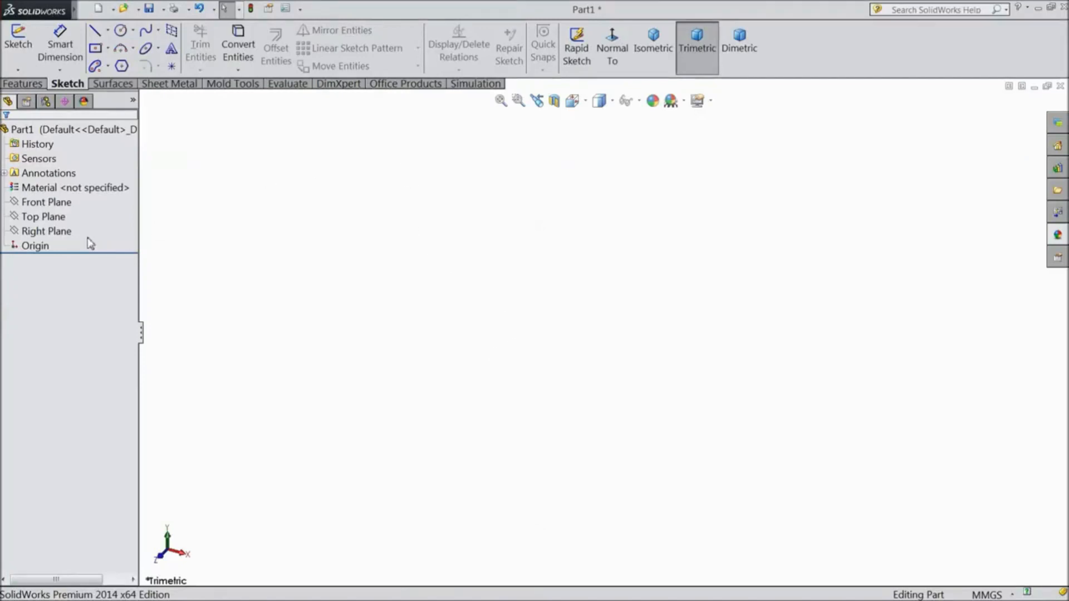
Start a sketch on the Top Plane and draw a steep slanted line about 111 mm long left of the origin
click(44, 217)
click(74, 201)
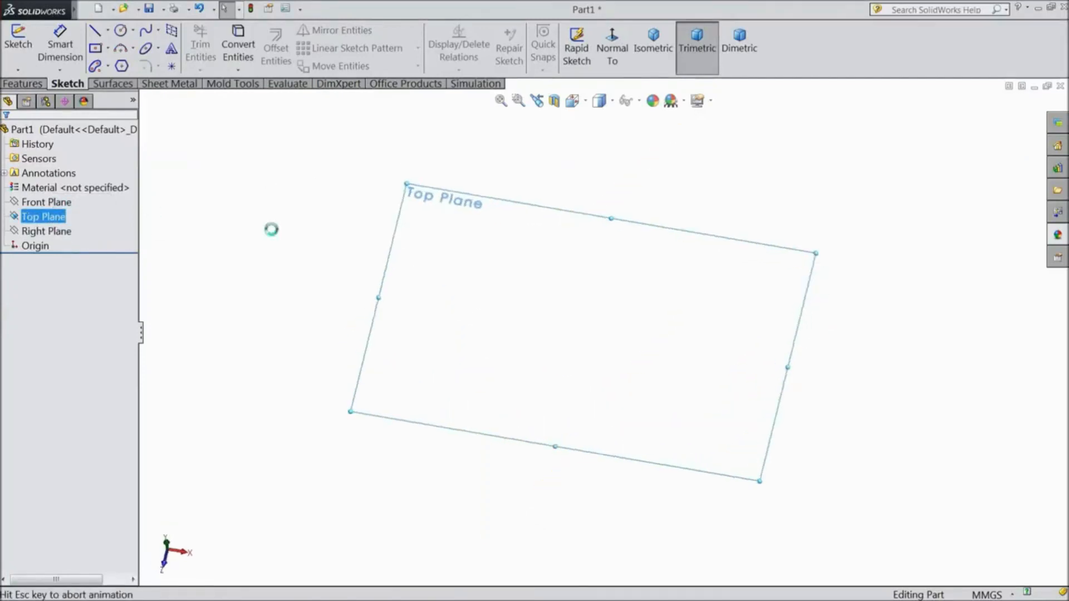
click(94, 32)
click(476, 179)
click(317, 367)
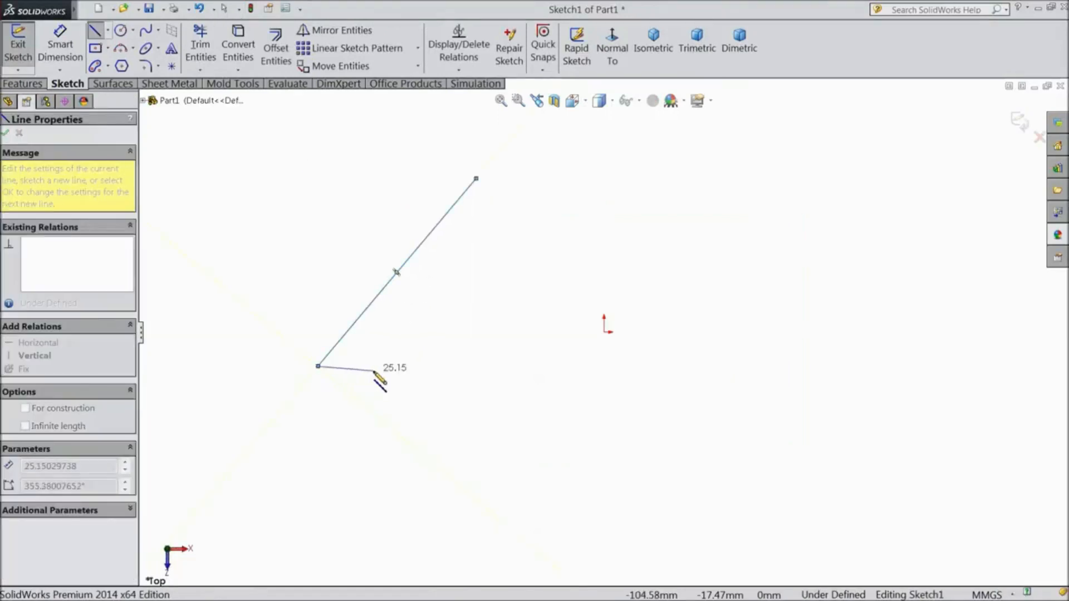
key(Escape)
Draw a second, separate line about 111 mm long, starting directly above the origin and sloping down to the right
click(93, 32)
drag(604, 265, 827, 367)
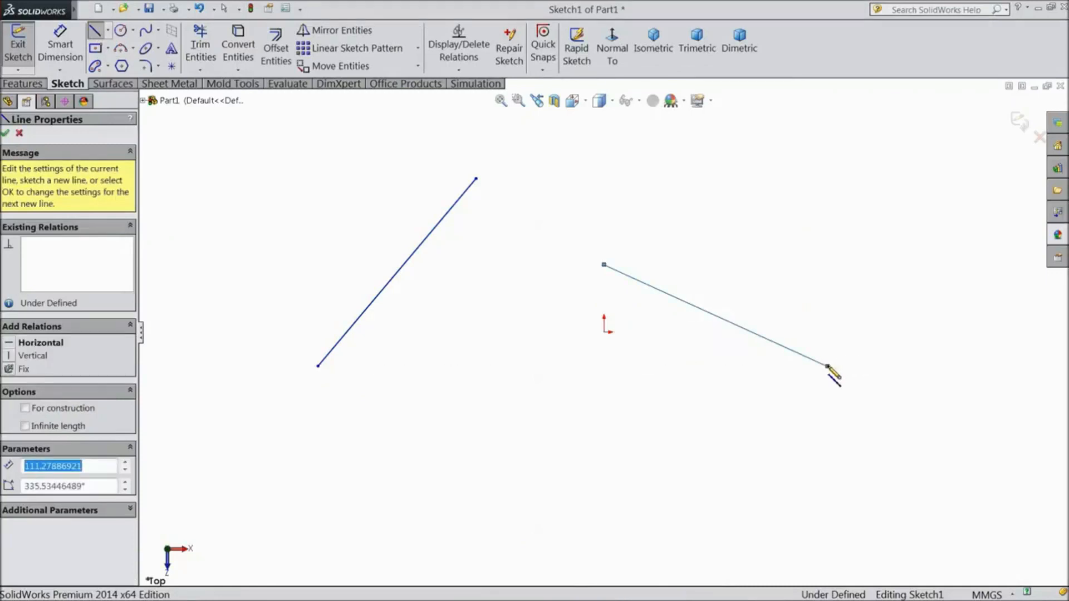
key(Escape)
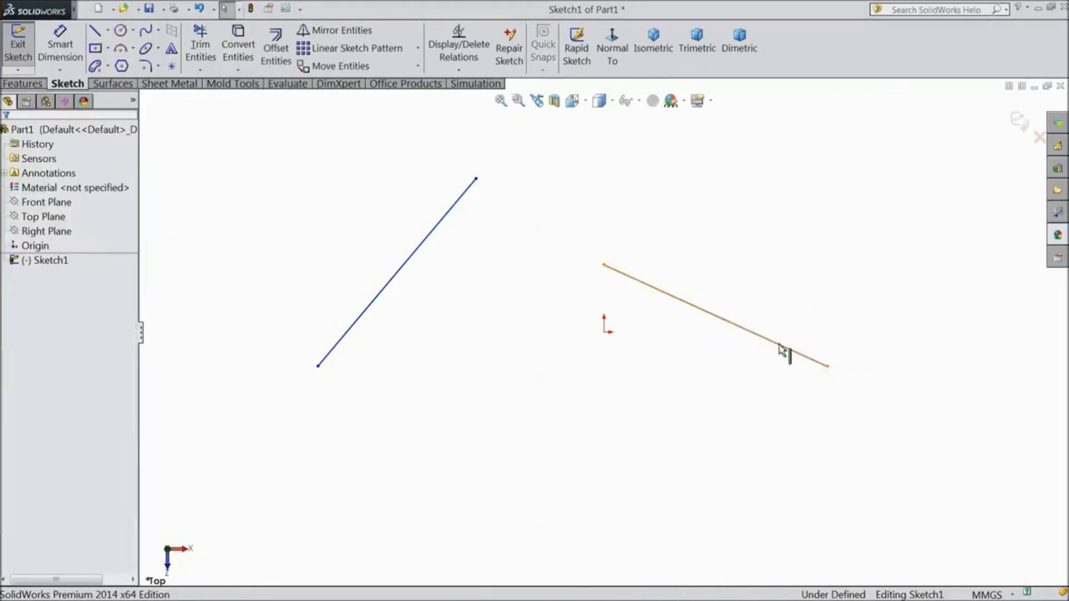
Add a Horizontal relation to the slanted line left of the origin
click(460, 72)
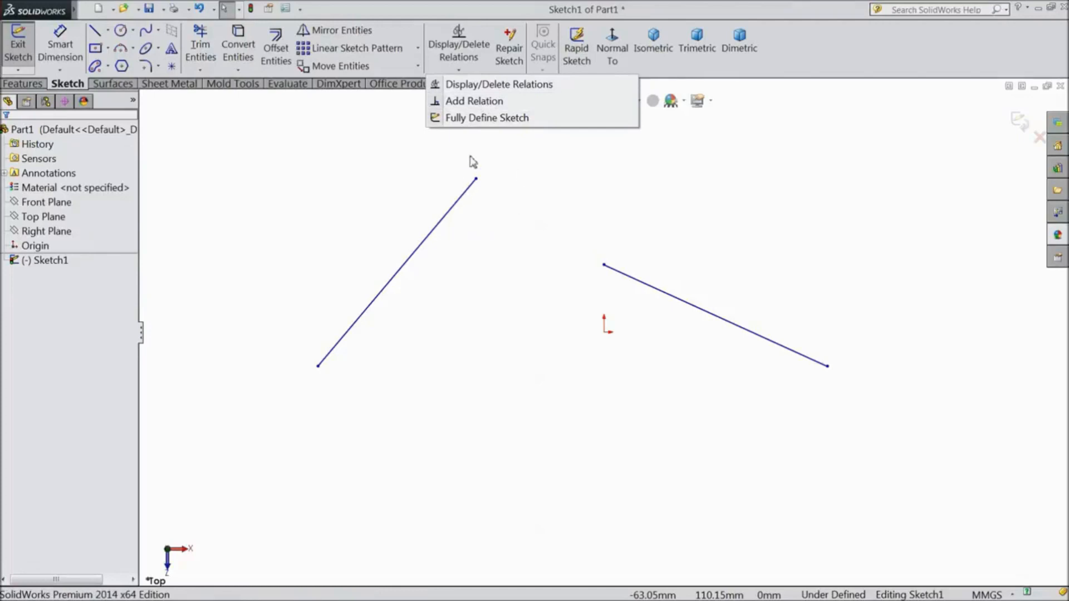
click(468, 102)
click(452, 211)
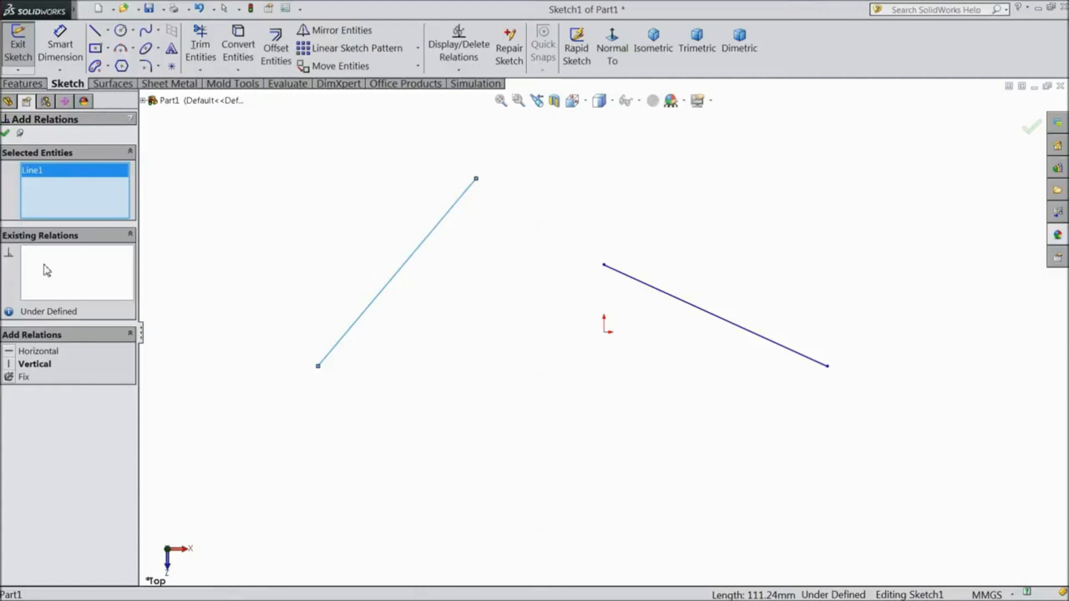
click(36, 353)
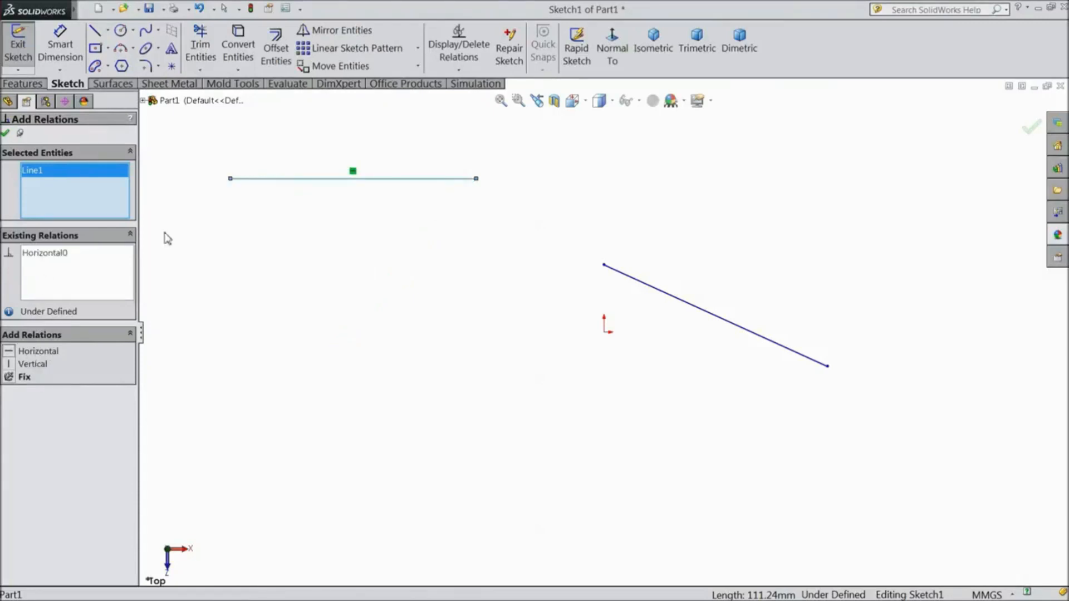
Delete the Horizontal relation from the line left of the origin
right_click(50, 257)
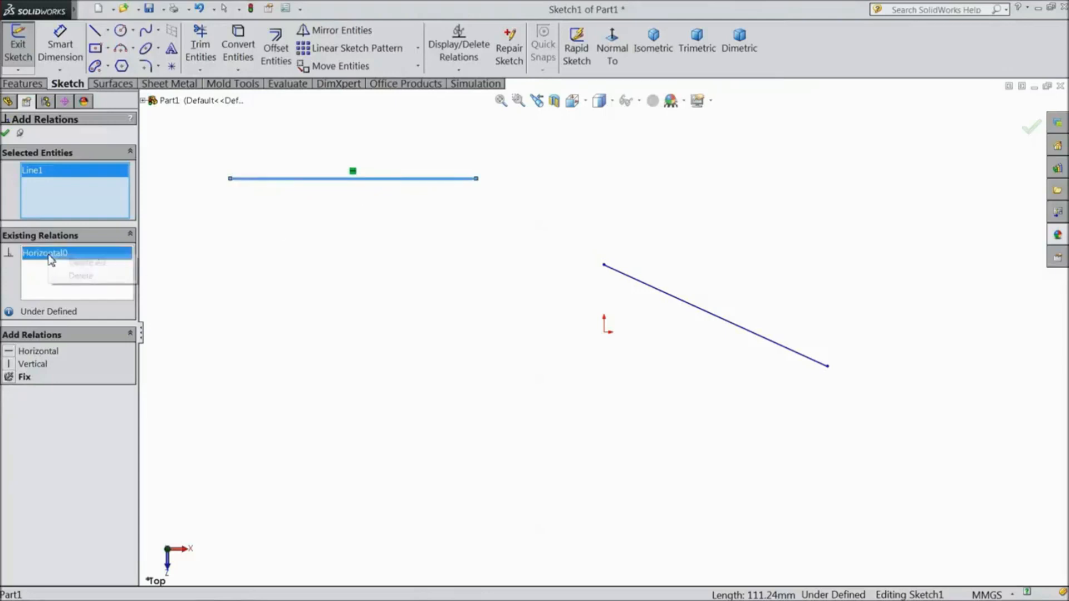
click(65, 290)
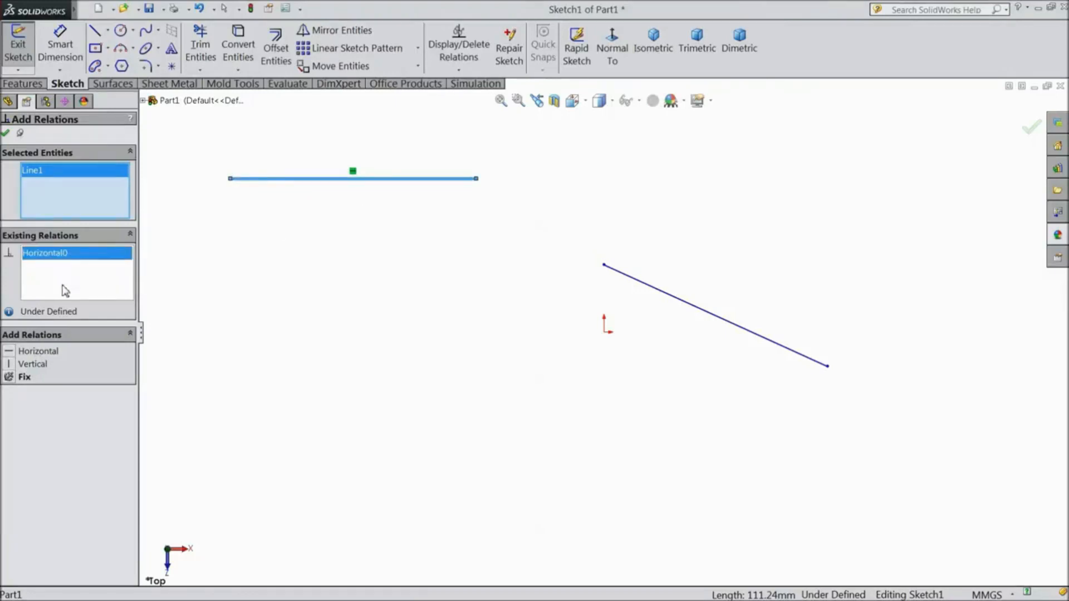
right_click(49, 260)
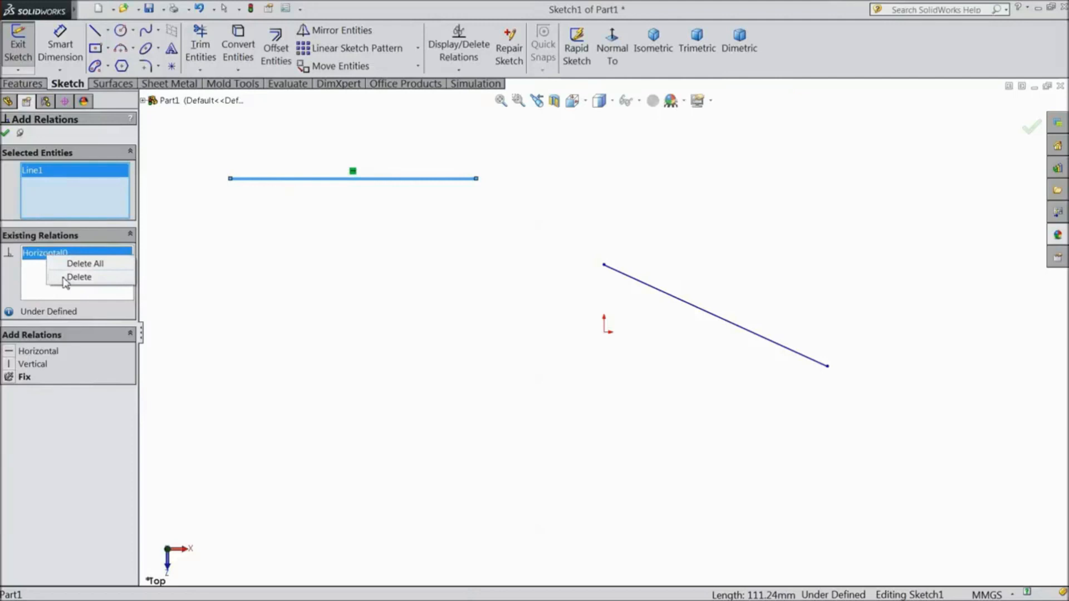
click(65, 277)
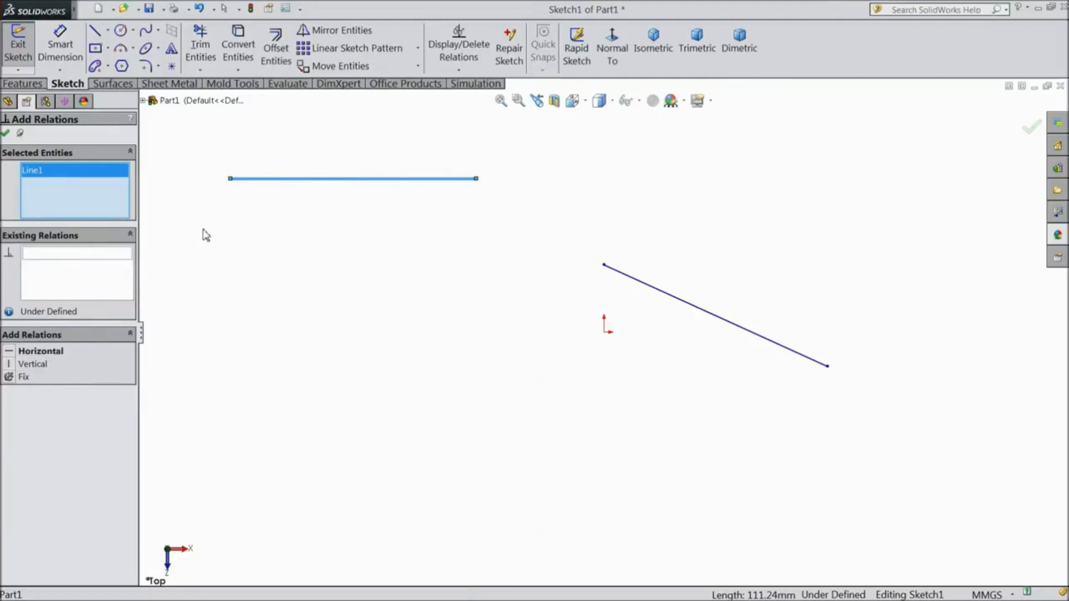
Apply a Vertical relation to the line left of the origin and inspect its relation marker
click(28, 364)
scroll(574, 262, up, 5)
scroll(652, 212, down, 4)
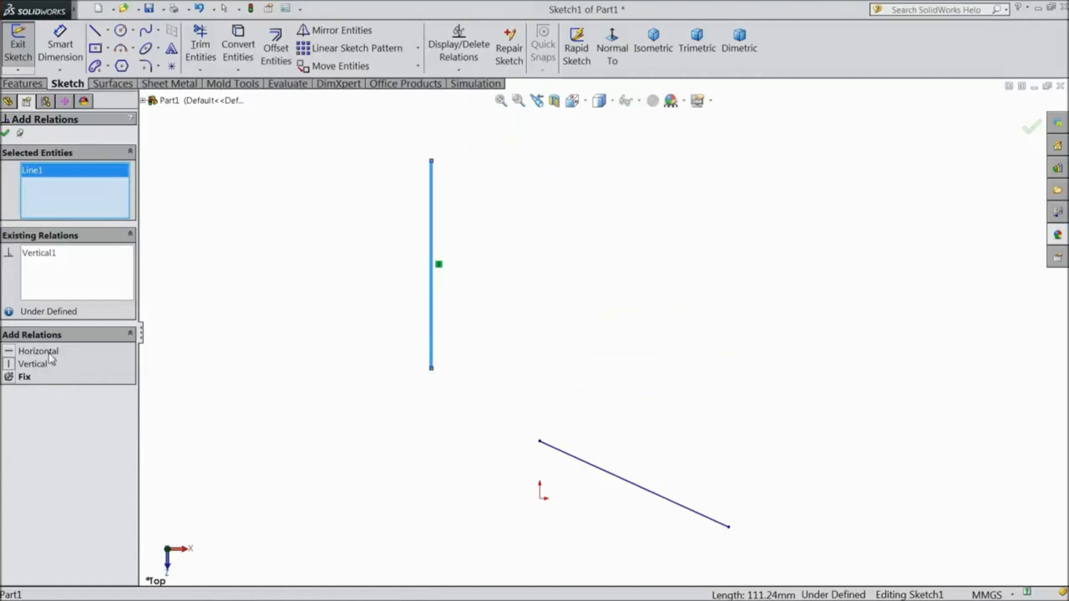
click(6, 135)
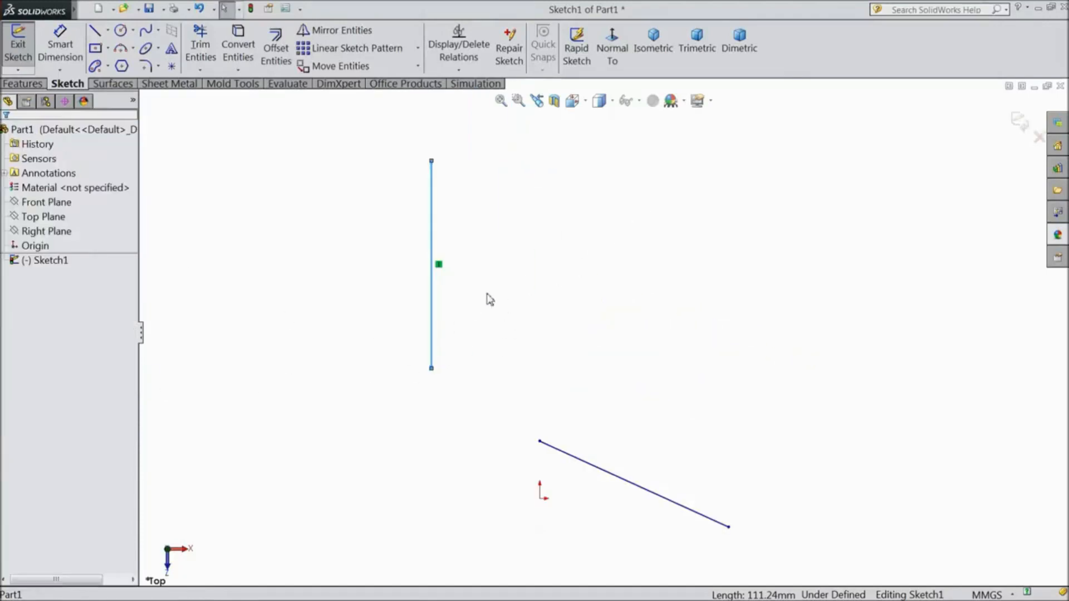
scroll(439, 269, down, 2)
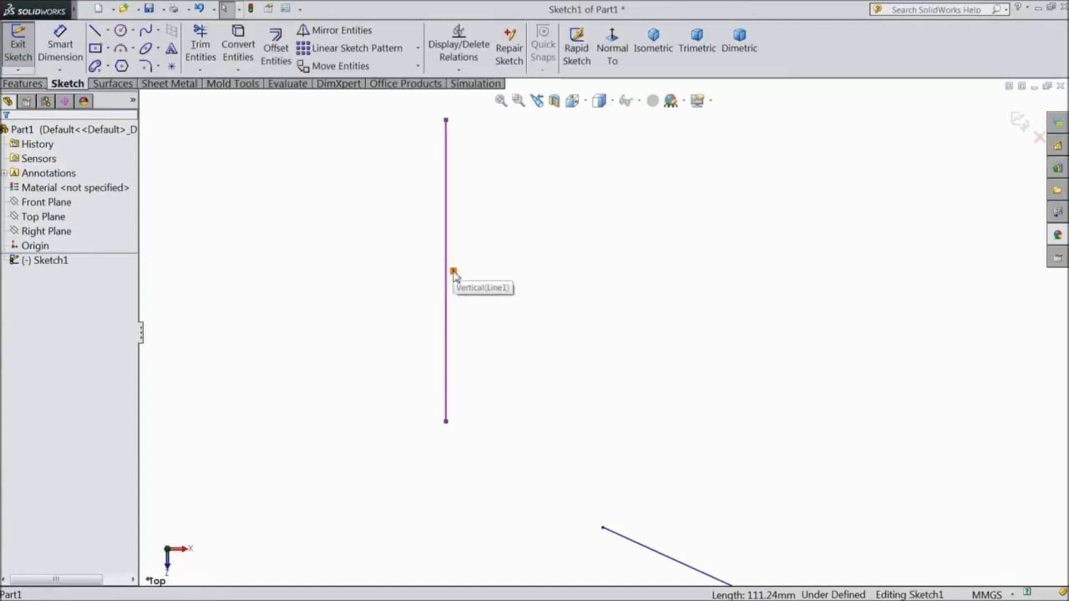
click(455, 272)
scroll(395, 285, up, 4)
scroll(624, 453, down, 2)
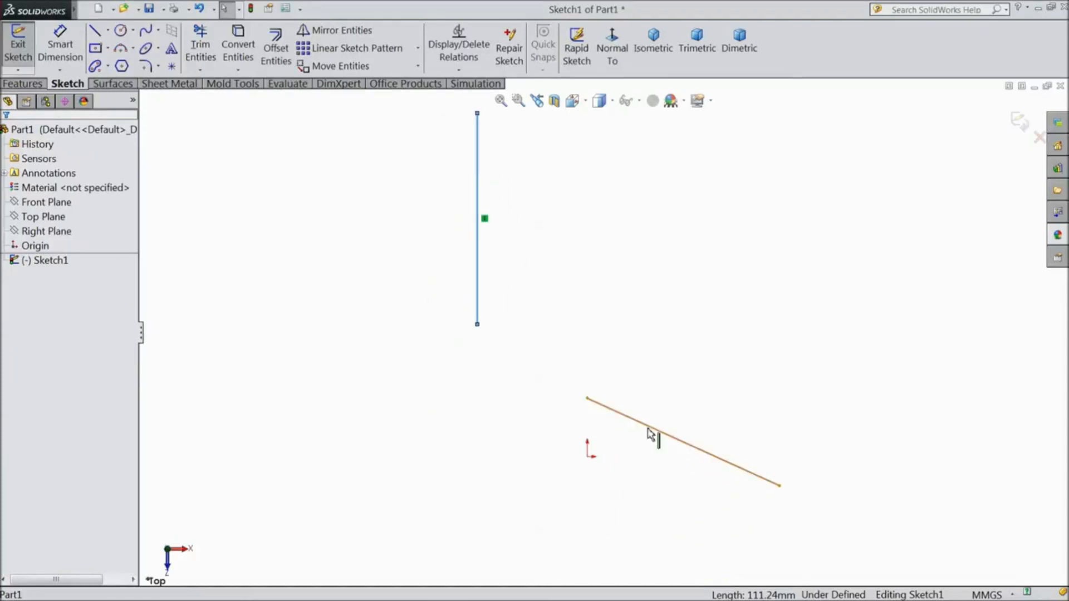
Merge the sloped line's upper endpoint with the vertical line's lower endpoint and check the merged point's relations
click(650, 435)
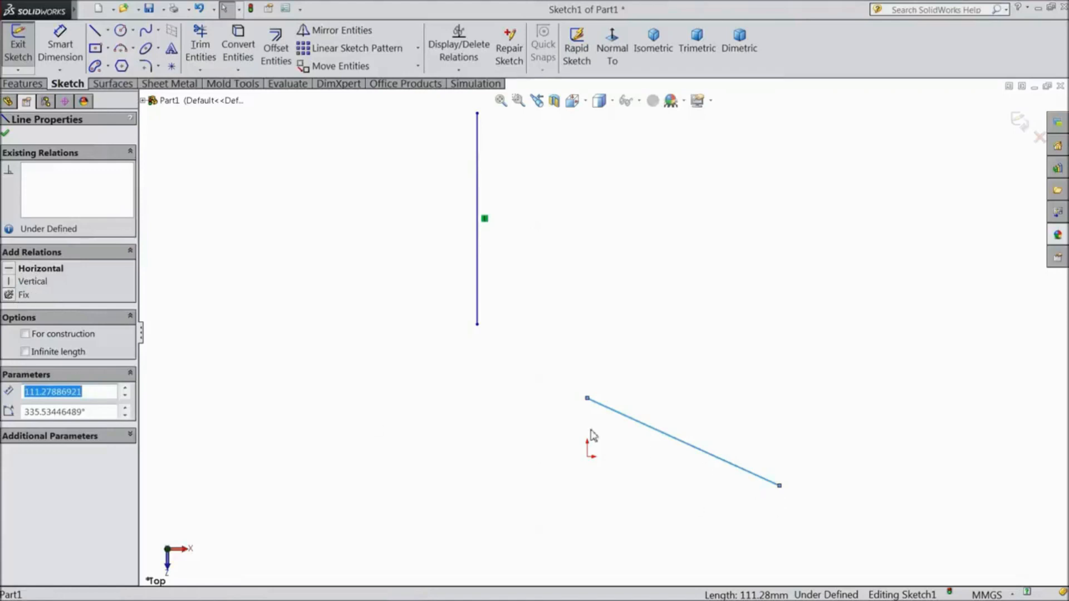
click(245, 261)
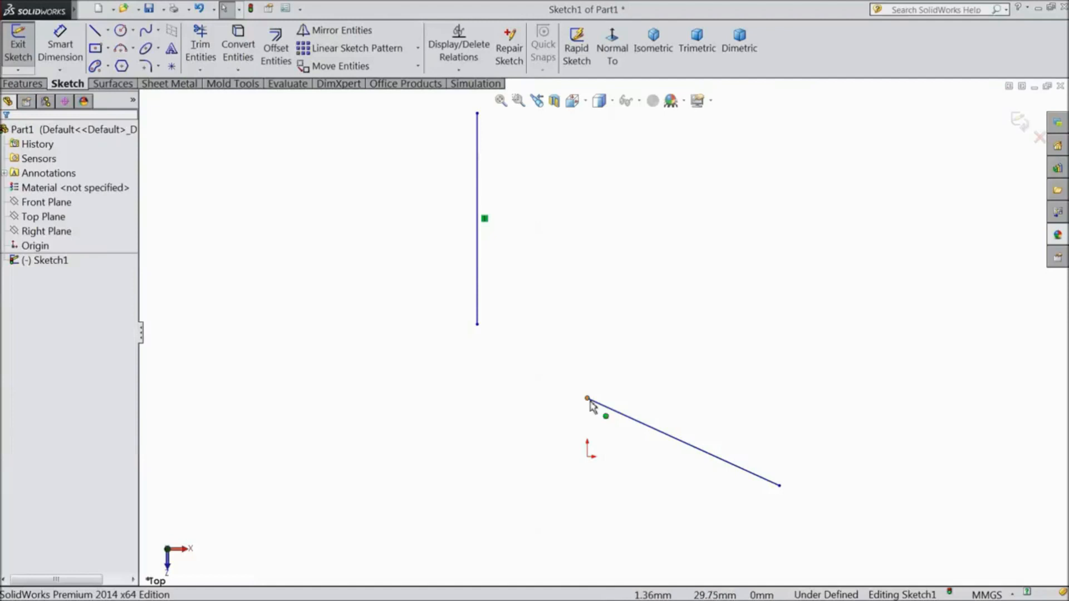
click(590, 401)
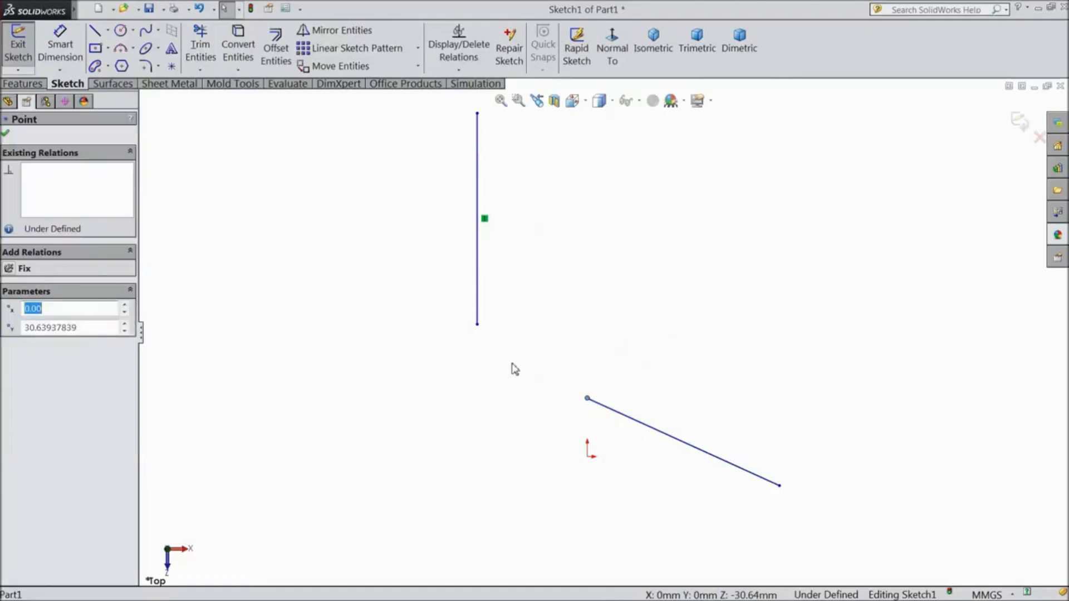
ctrl+click(478, 325)
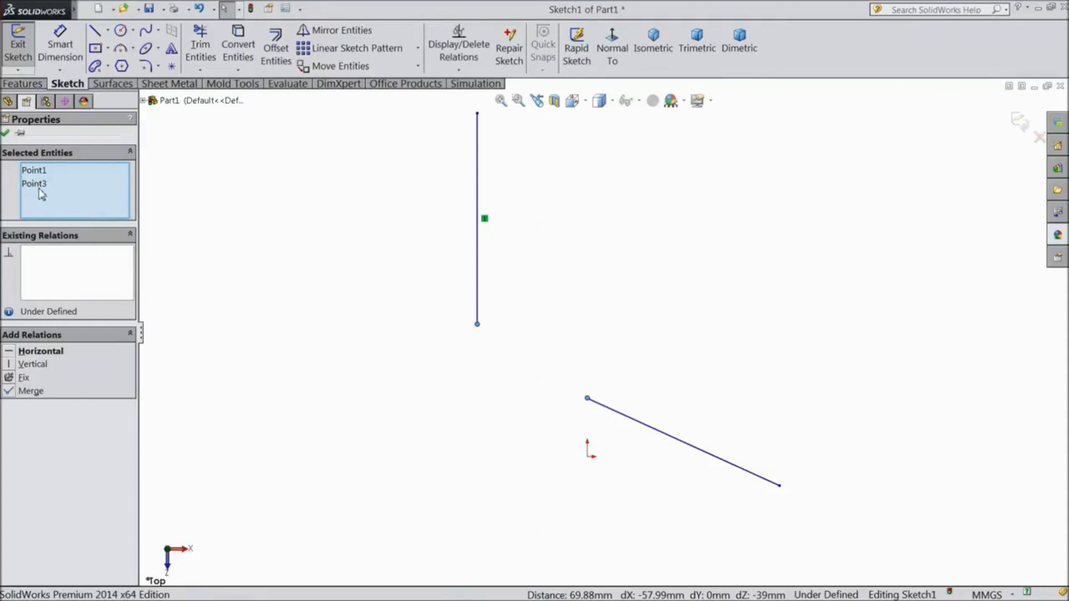
click(8, 394)
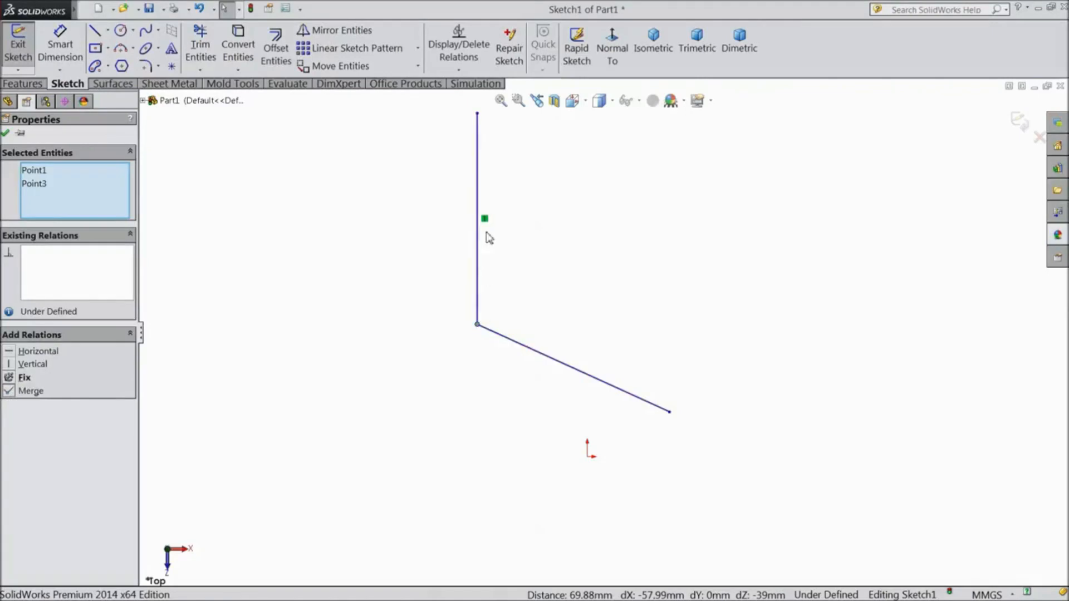
scroll(483, 326, down, 1)
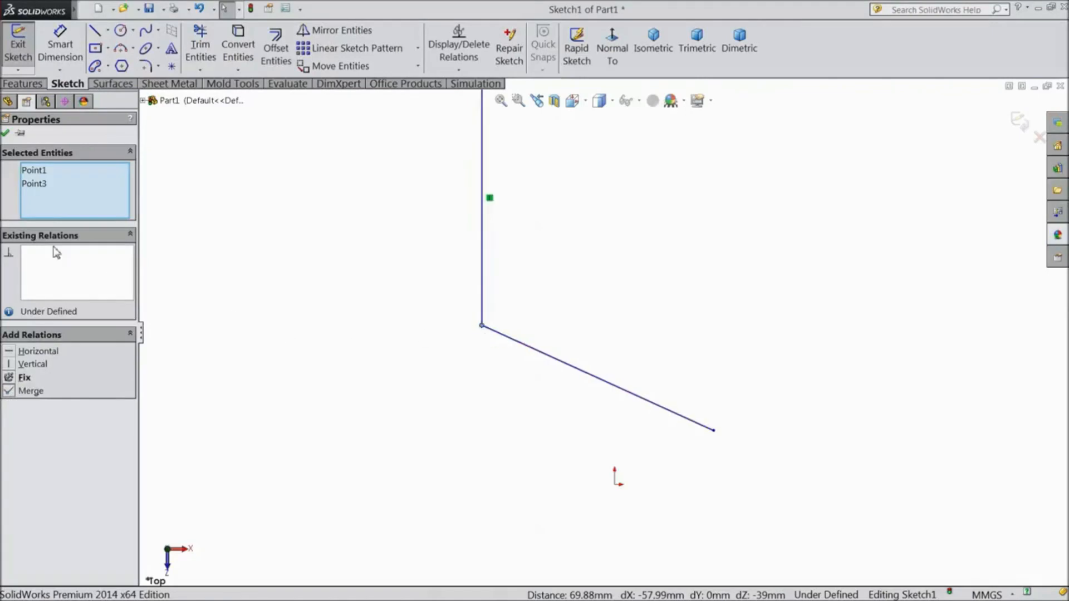
click(6, 134)
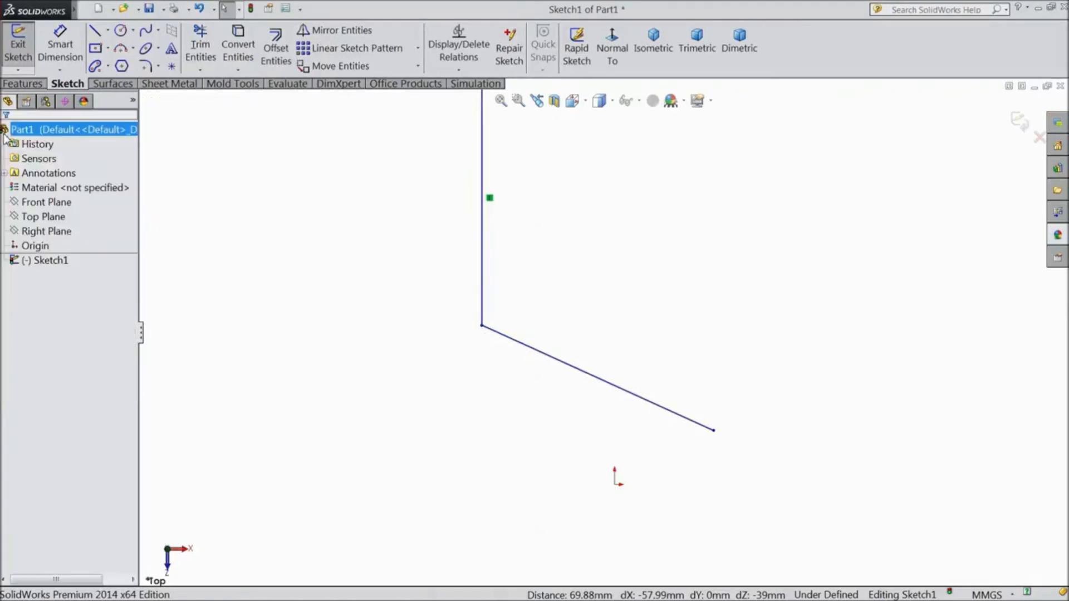
click(482, 327)
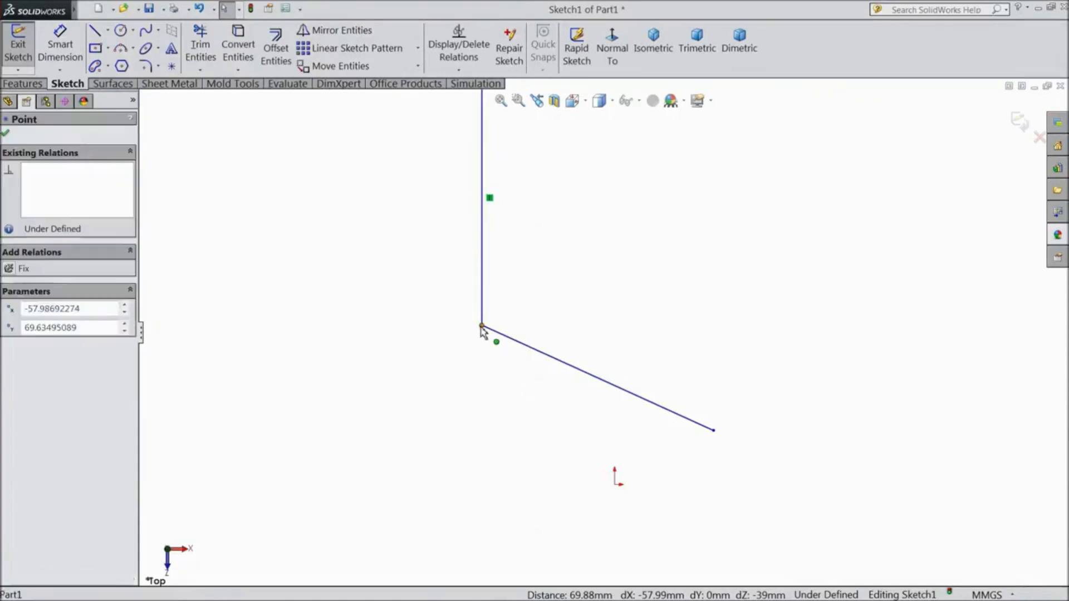
click(446, 349)
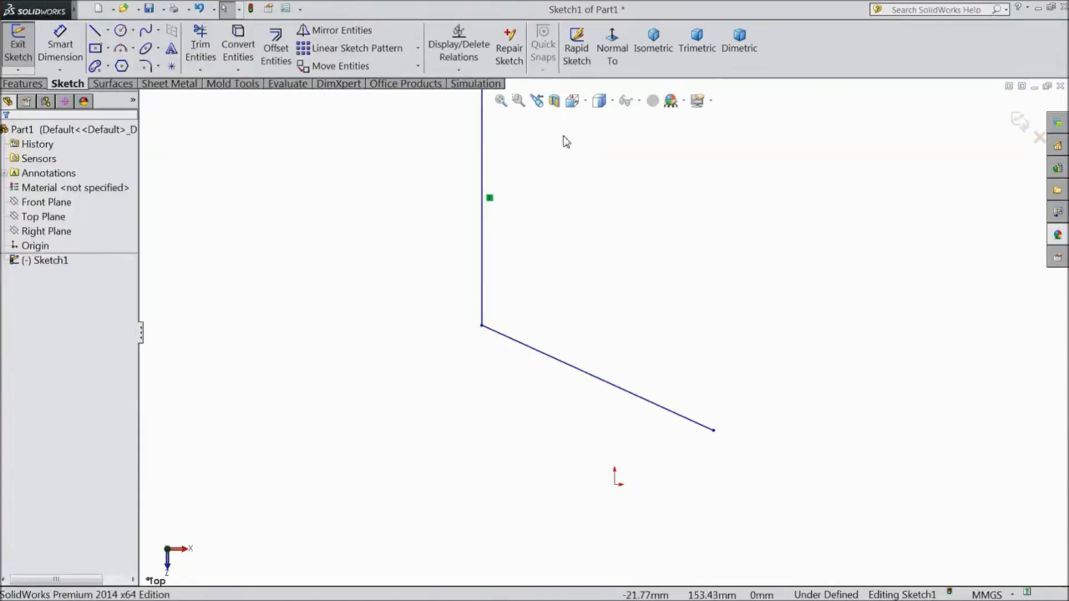
Turn the display of sketch relations off and back on
click(636, 103)
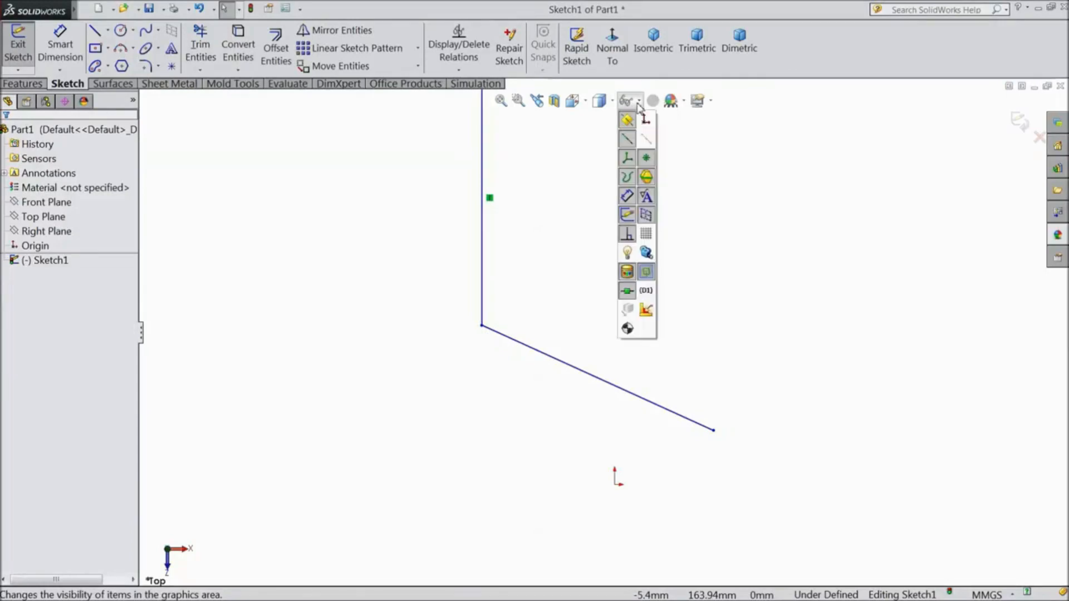
click(628, 235)
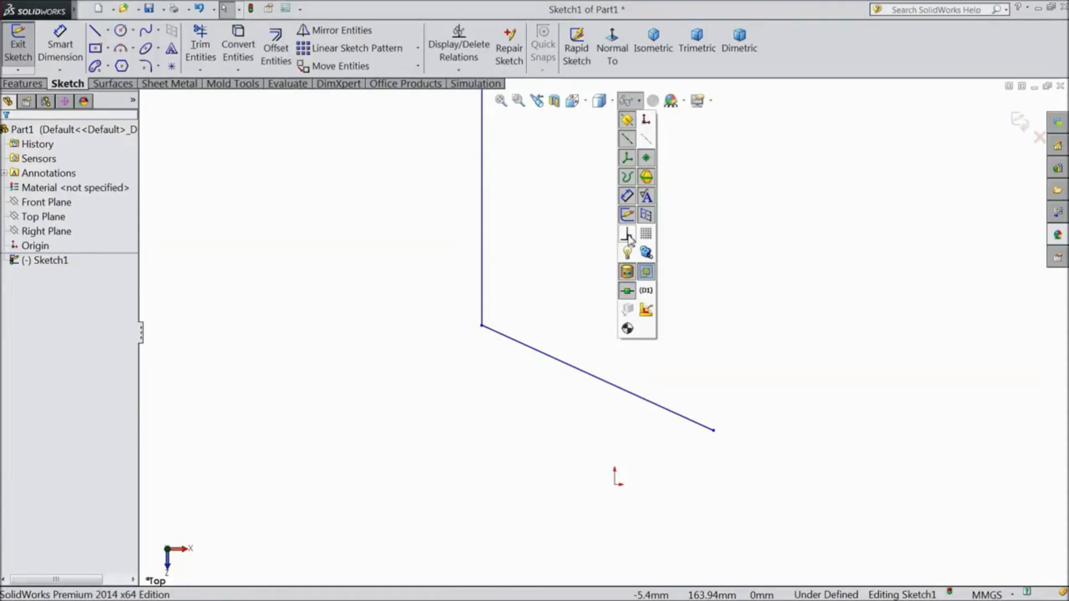
click(628, 236)
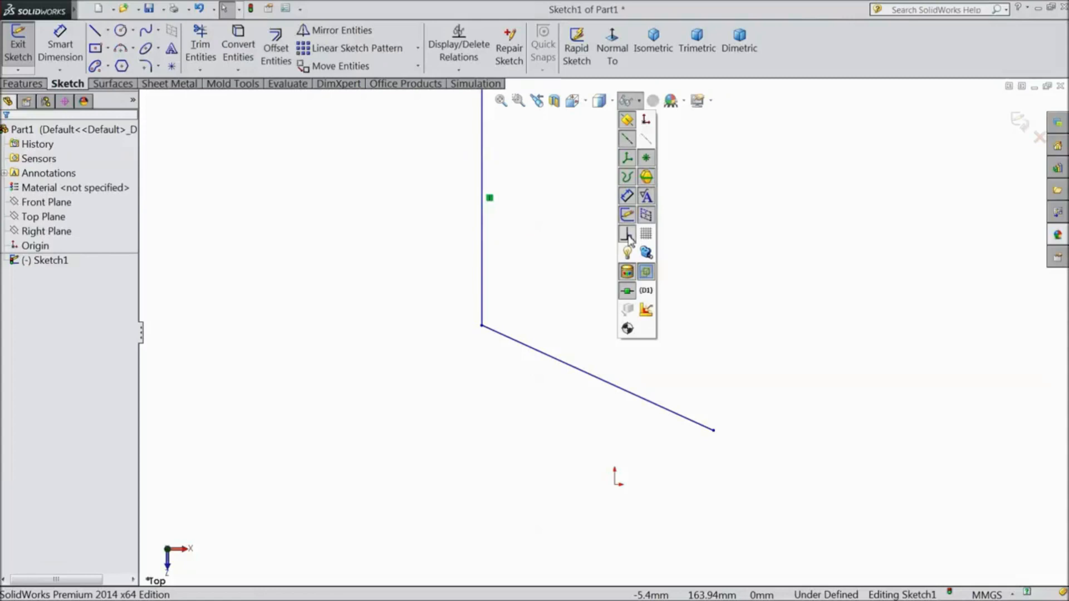
click(587, 259)
Move the sloped line's free endpoint upward to about X 40.76, Y 51.34 mm, making the line's slope shallower
drag(714, 431, 708, 368)
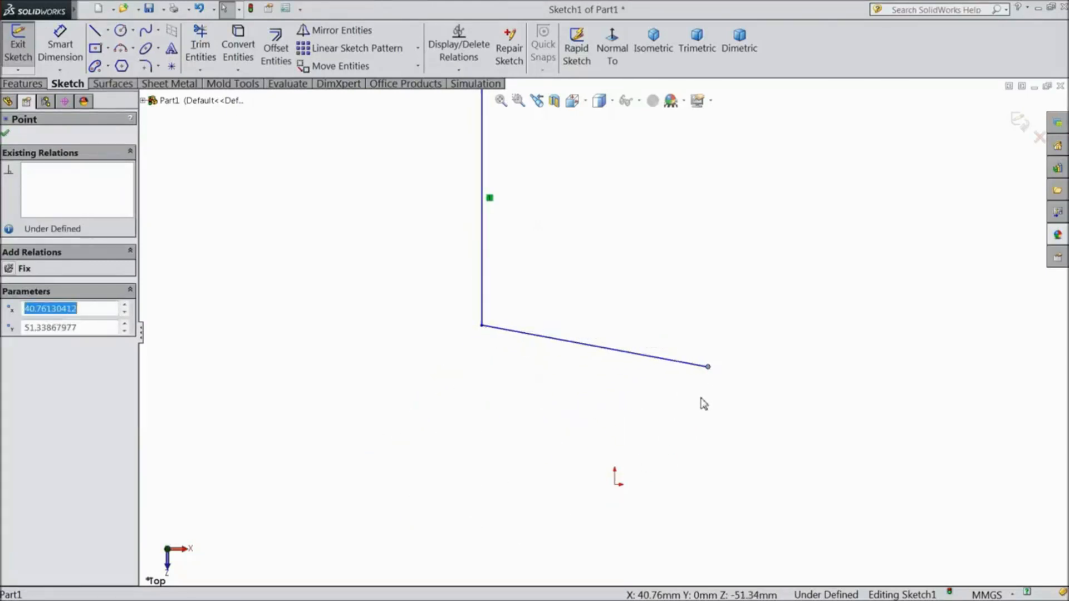
click(255, 324)
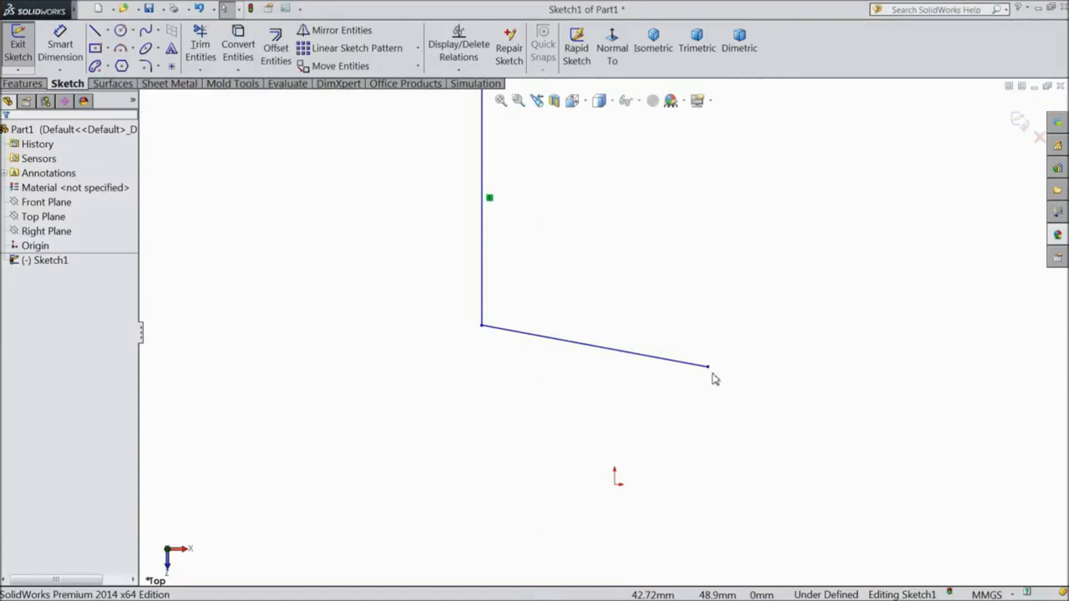
Make the sloped line's free endpoint coincident with the origin and reposition the line to a steeper slope, about 107.57 mm long
click(710, 368)
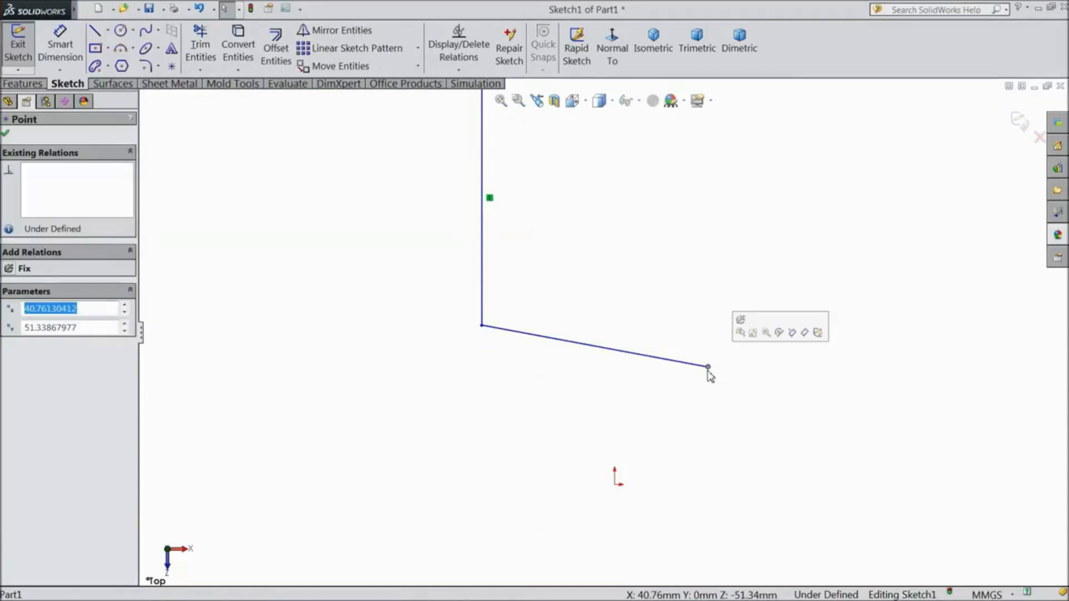
ctrl+click(614, 486)
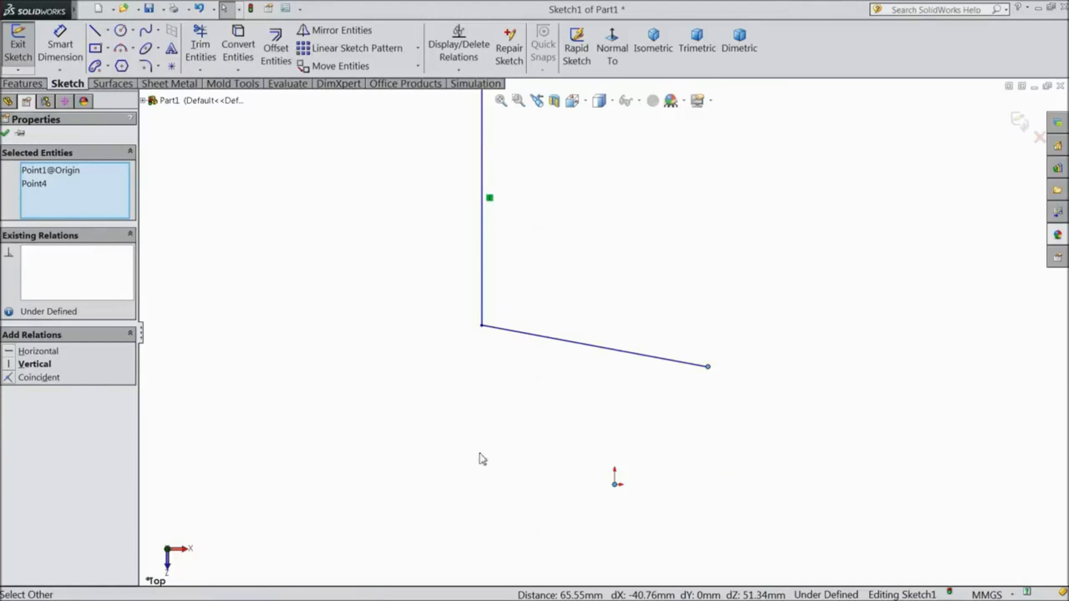
click(38, 378)
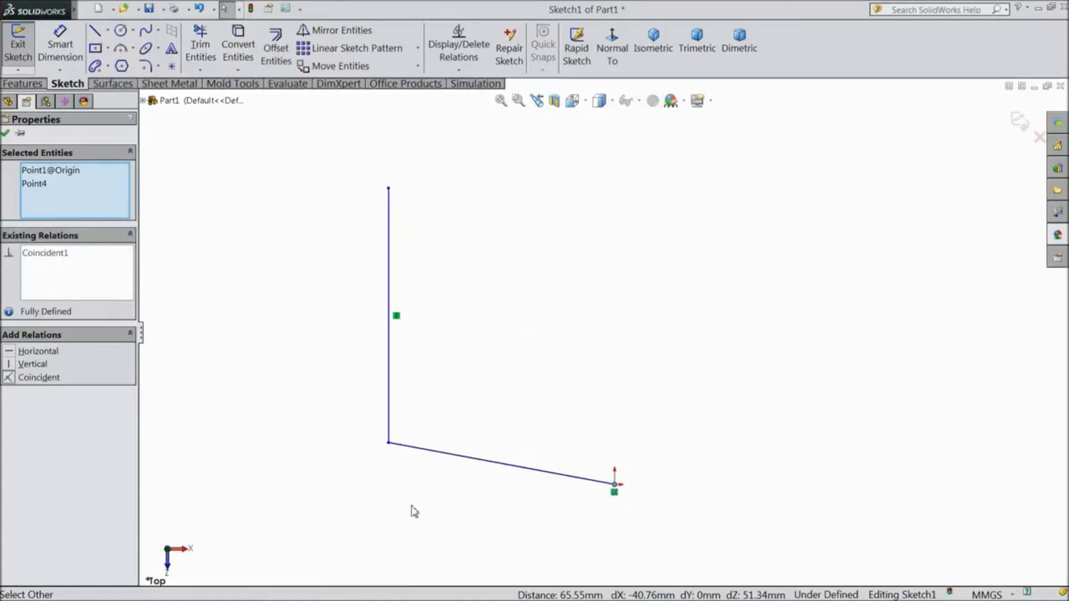
scroll(615, 504, down, 6)
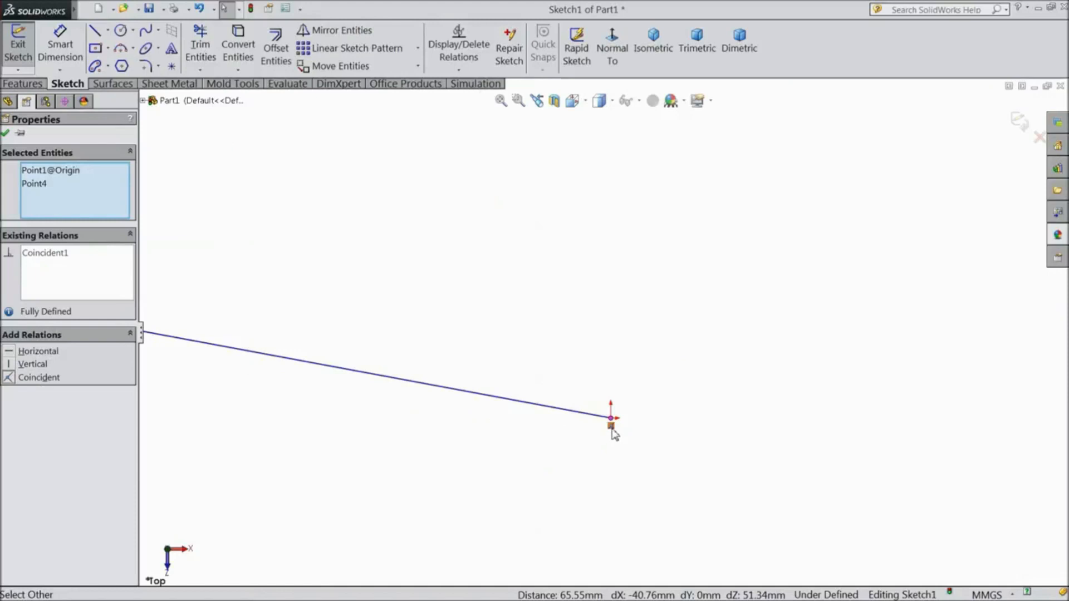
scroll(614, 434, up, 5)
scroll(575, 277, down, 3)
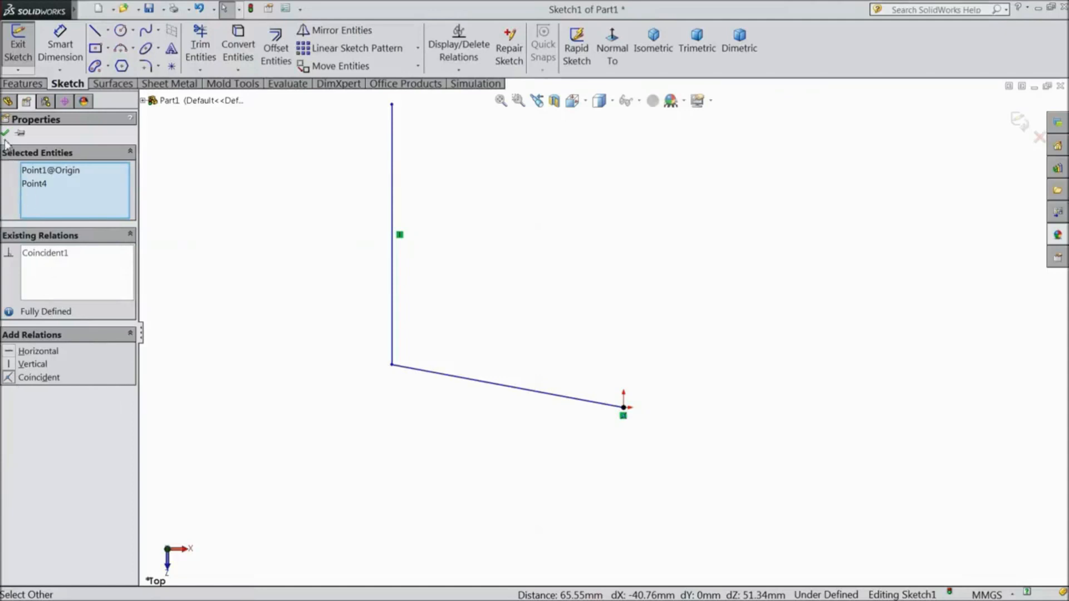
click(5, 134)
drag(429, 377, 480, 347)
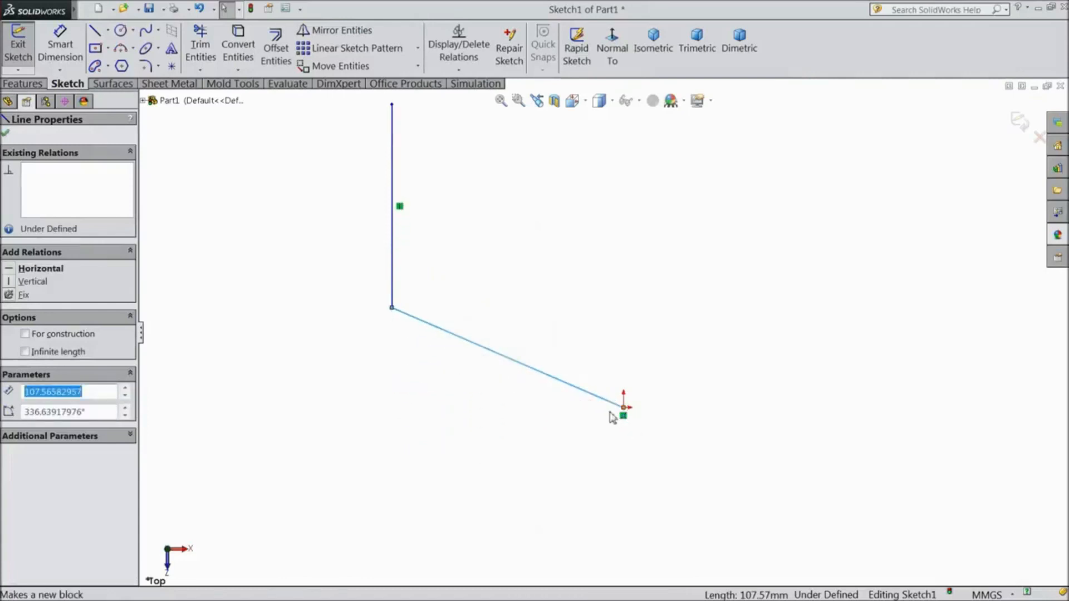
Reposition the sloped line to a shallower slope, about 101.53 mm long, with its end kept at the origin
click(527, 430)
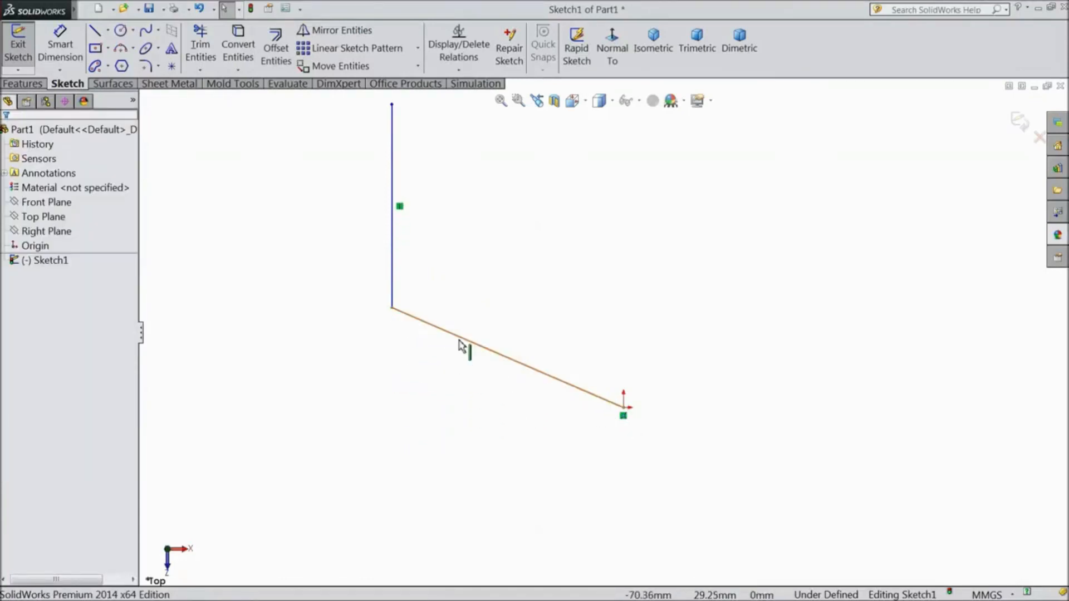
drag(462, 346, 470, 375)
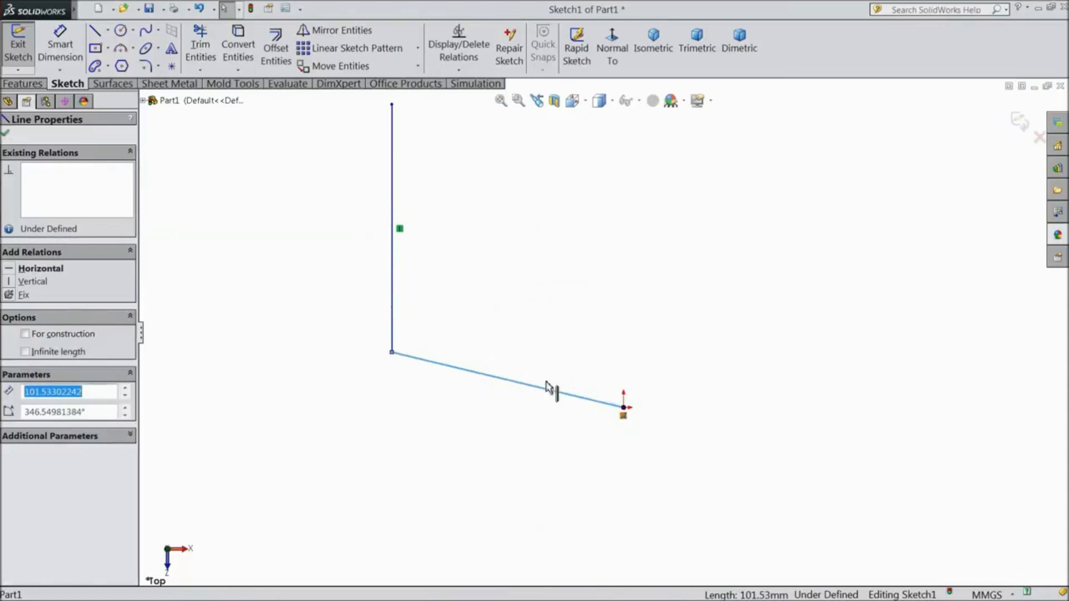
Sketch a circle with a radius of about 63.3 mm beside the vertical line, on the side away from the origin
scroll(435, 255, up, 2)
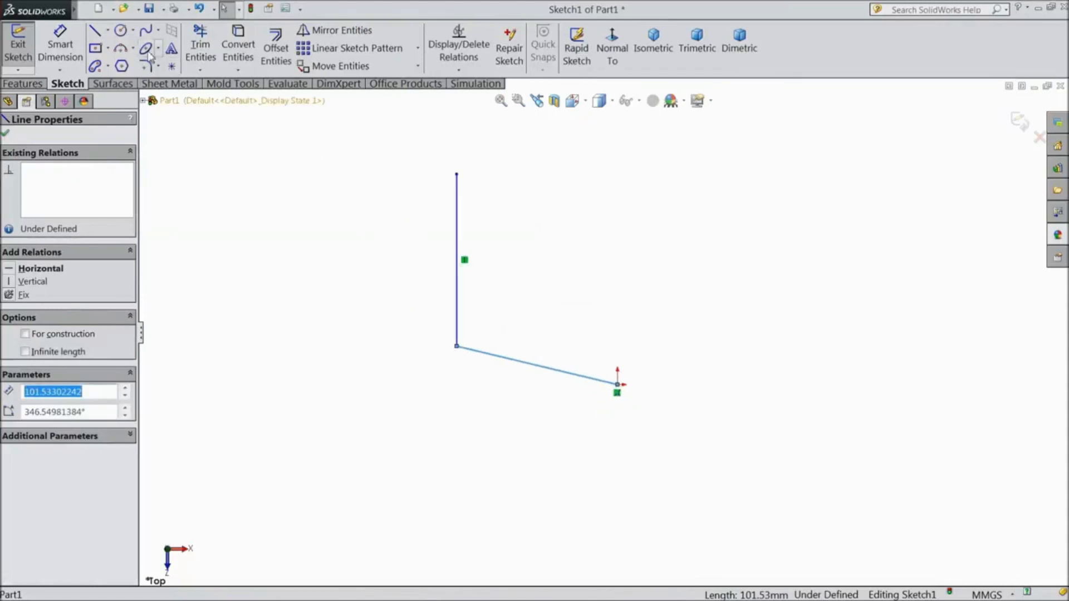
click(120, 30)
click(287, 251)
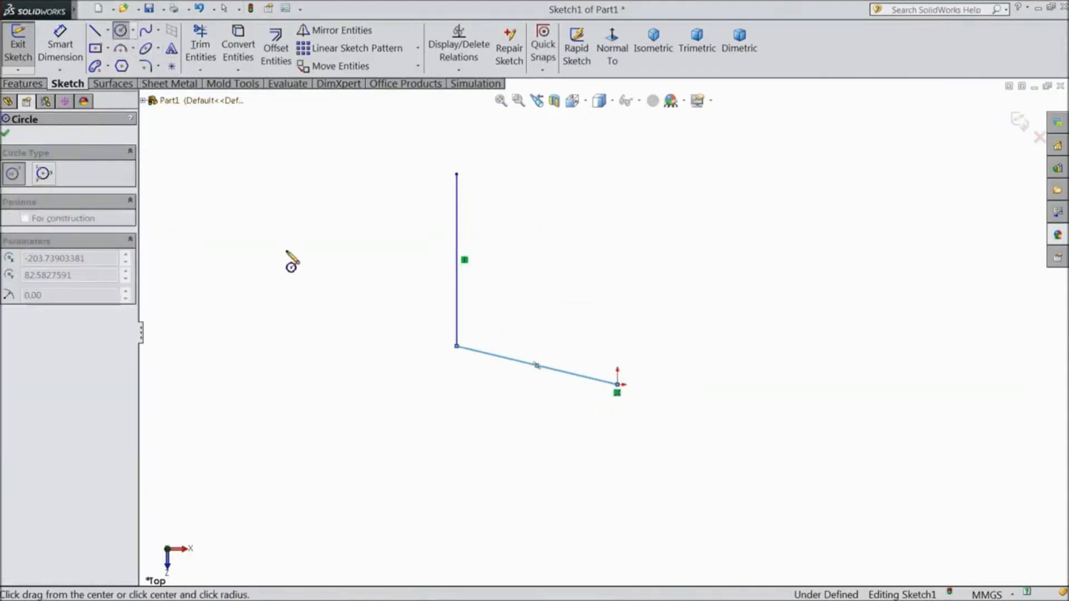
click(347, 337)
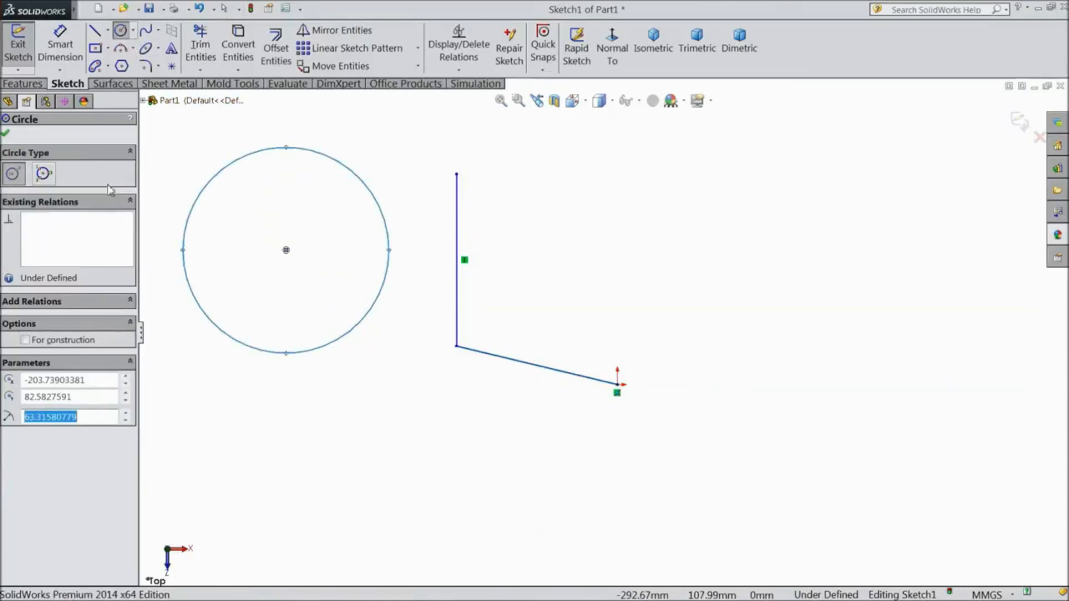
click(5, 135)
Add a tangent relation between the circle and the vertical line
scroll(224, 171, up, 2)
click(451, 71)
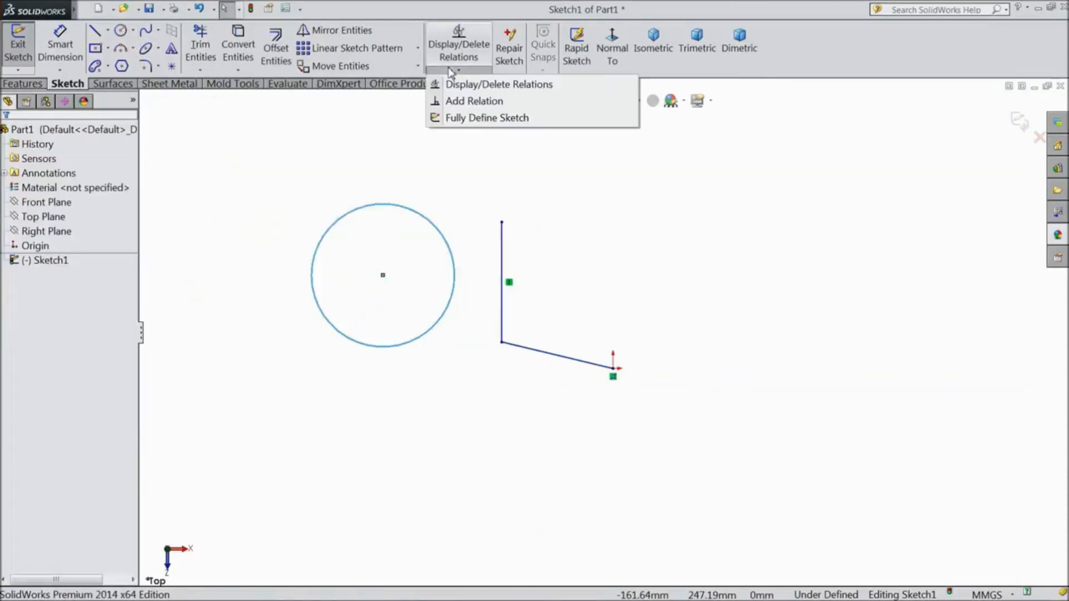
click(471, 102)
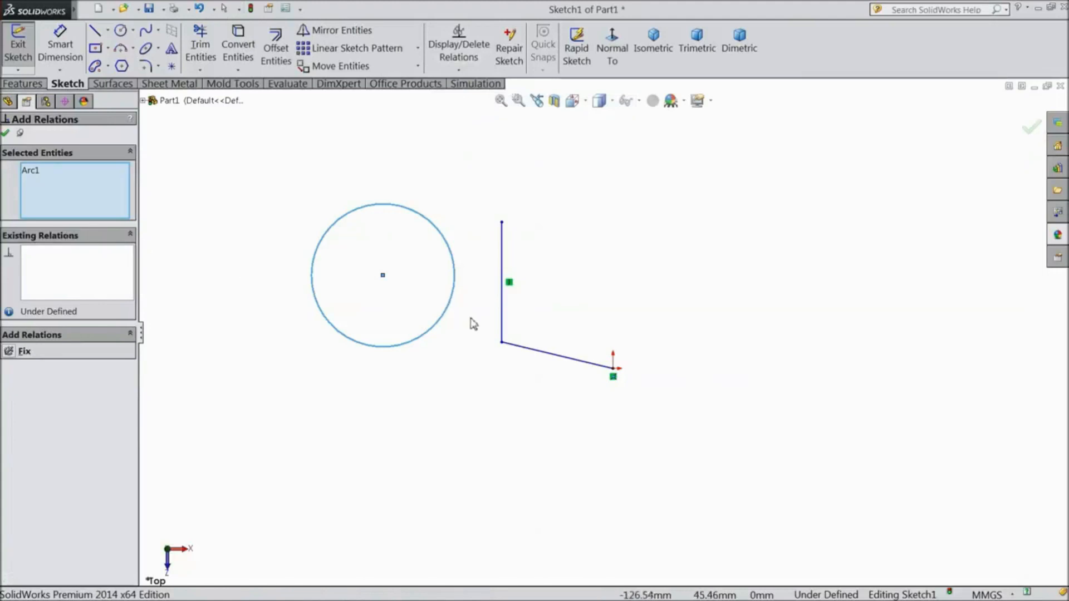
click(502, 305)
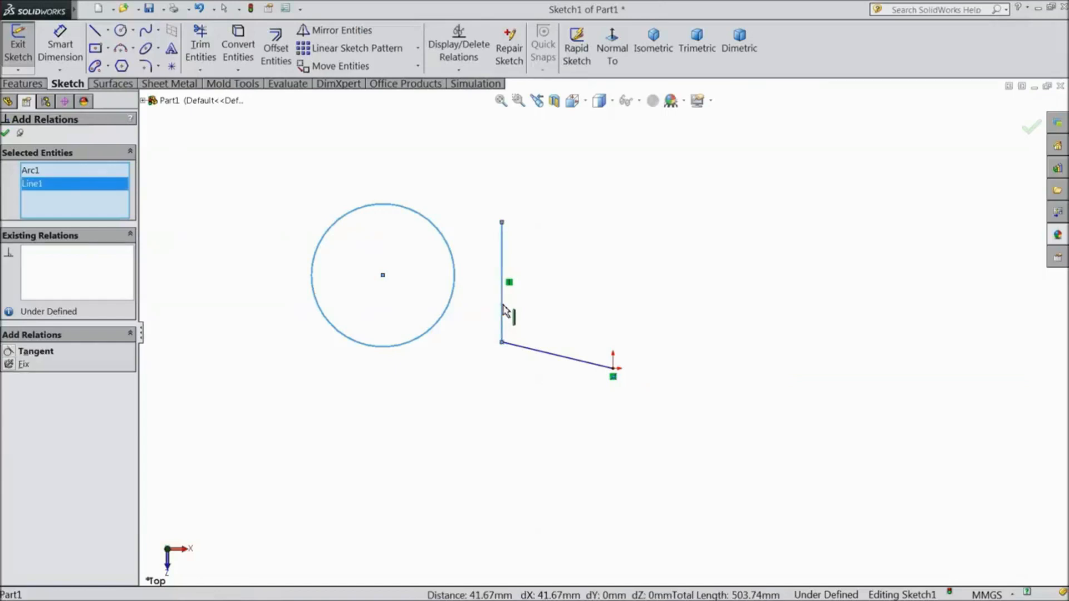
scroll(439, 307, down, 3)
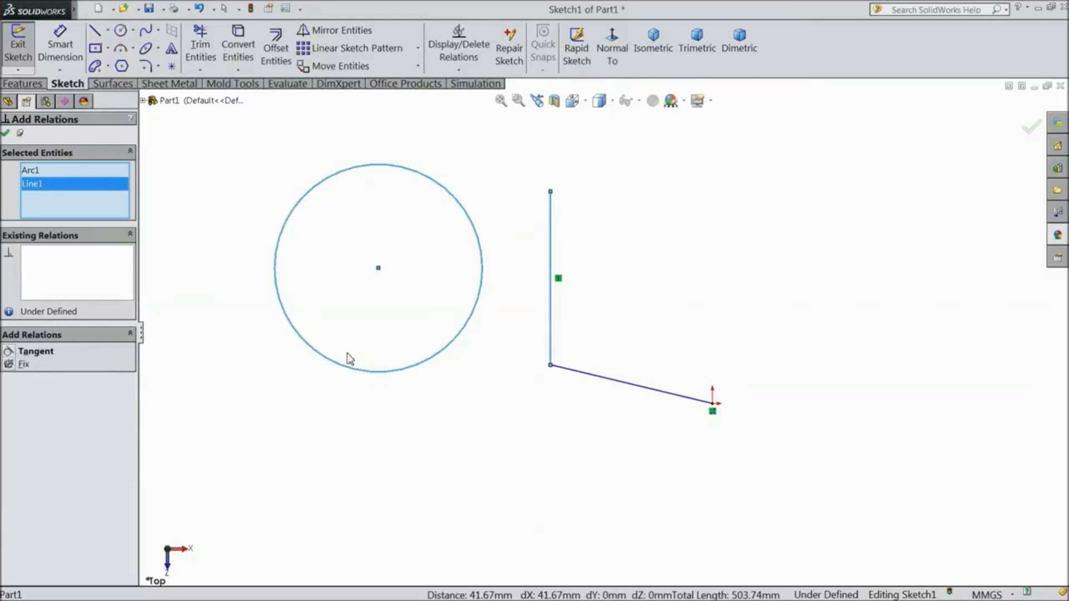
click(36, 352)
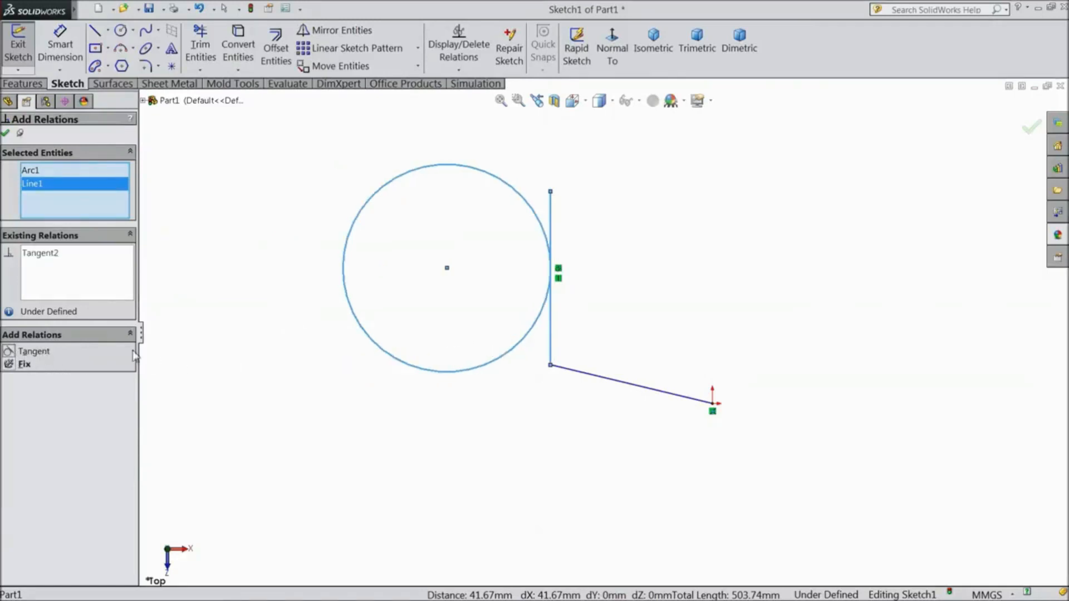
scroll(547, 282, down, 4)
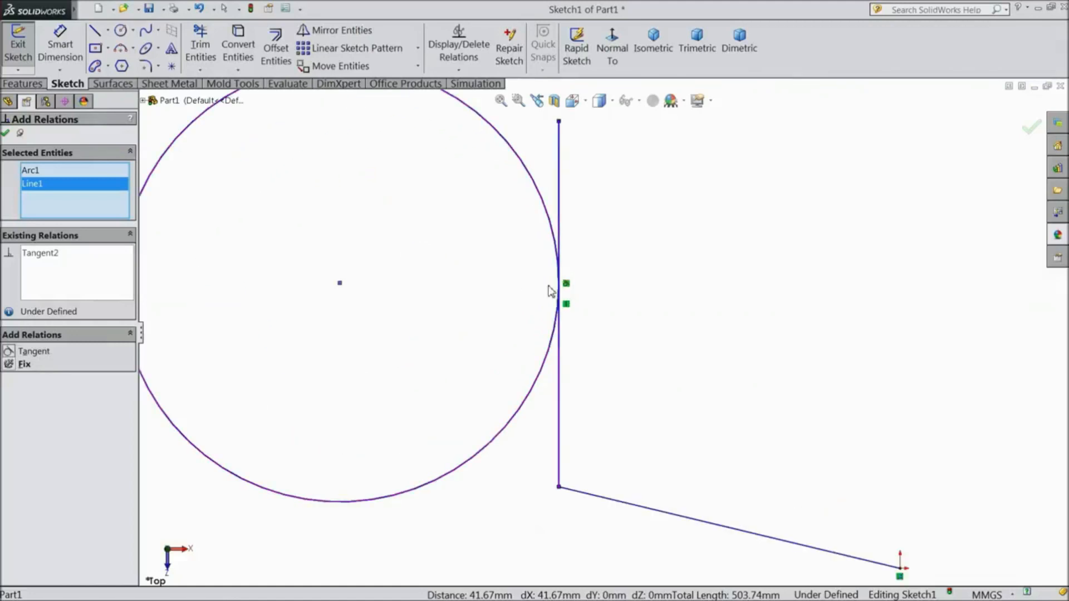
scroll(566, 282, up, 2)
scroll(591, 334, up, 2)
scroll(617, 426, up, 2)
scroll(614, 388, down, 3)
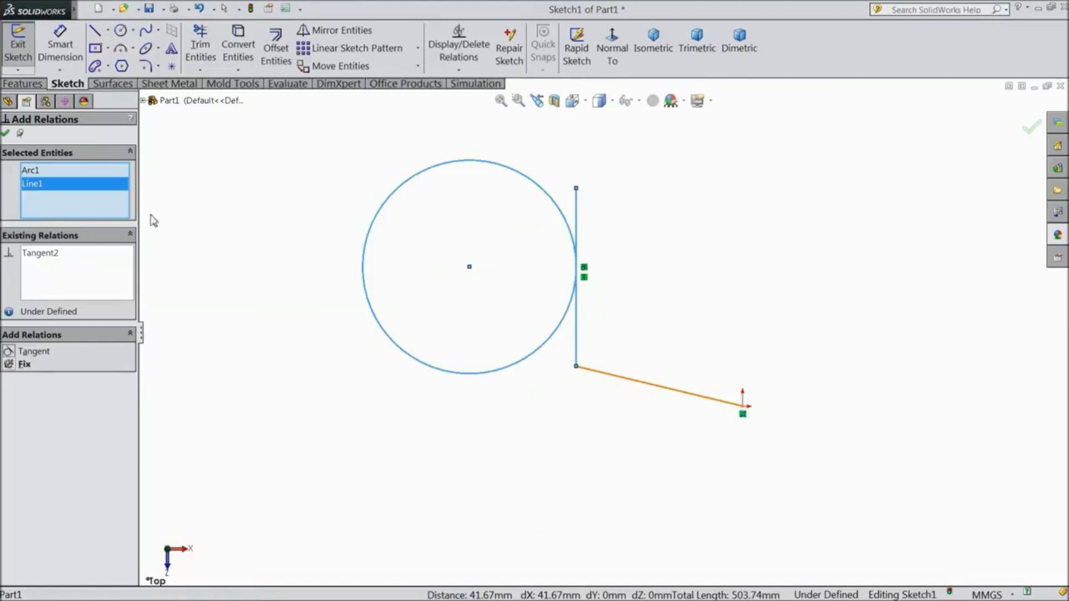
click(6, 133)
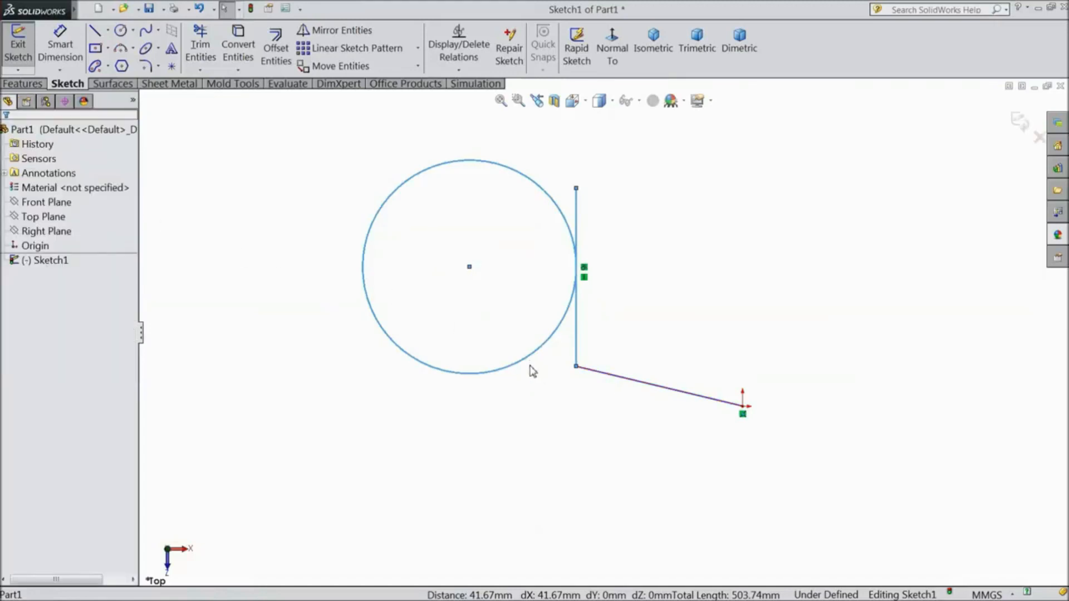
Sketch a second circle with a radius of about 44.4 mm below the sloped line
drag(532, 368, 519, 335)
click(121, 30)
drag(629, 501, 631, 425)
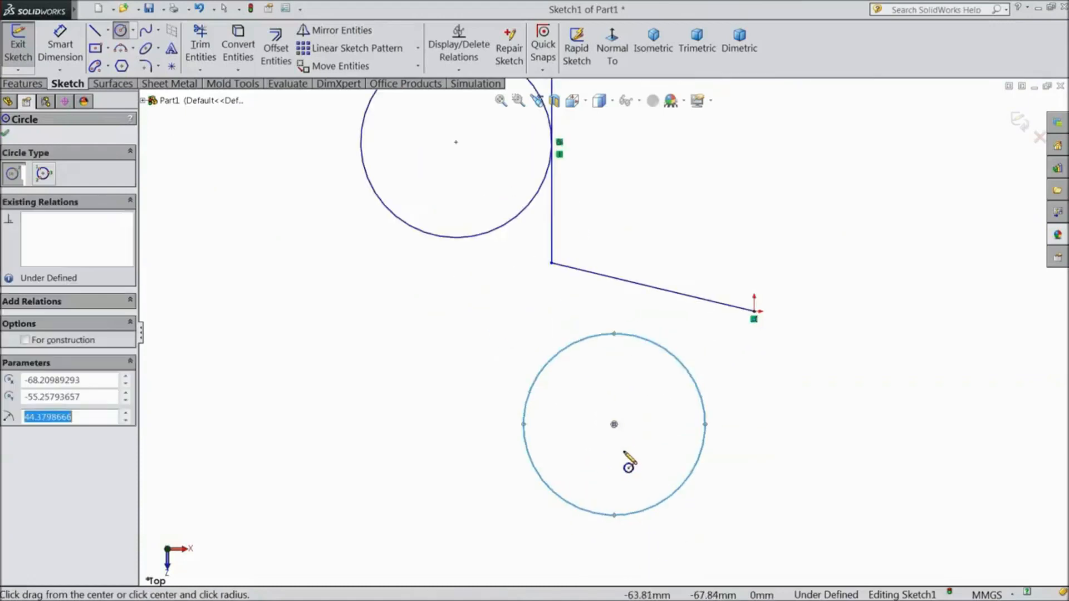
scroll(628, 467, down, 3)
click(6, 134)
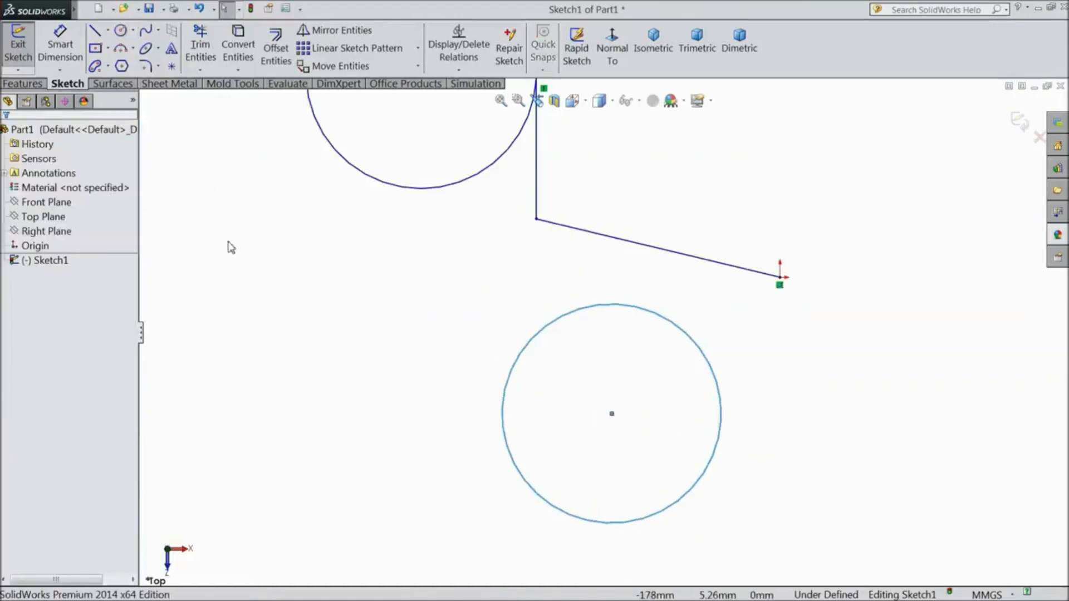
Make the second circle tangent to the sloped line
click(687, 257)
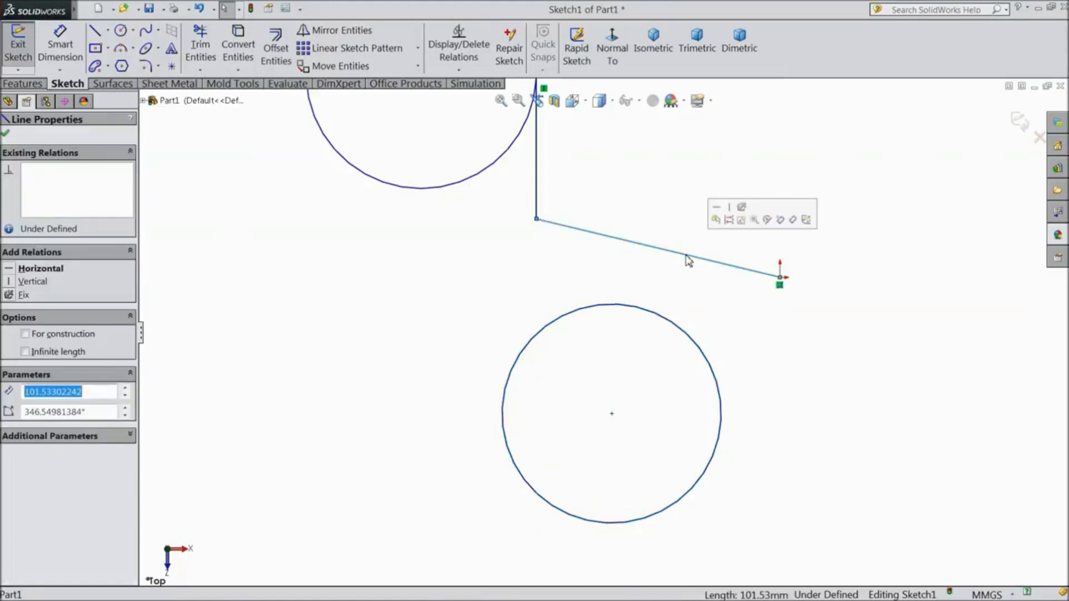
ctrl+click(682, 333)
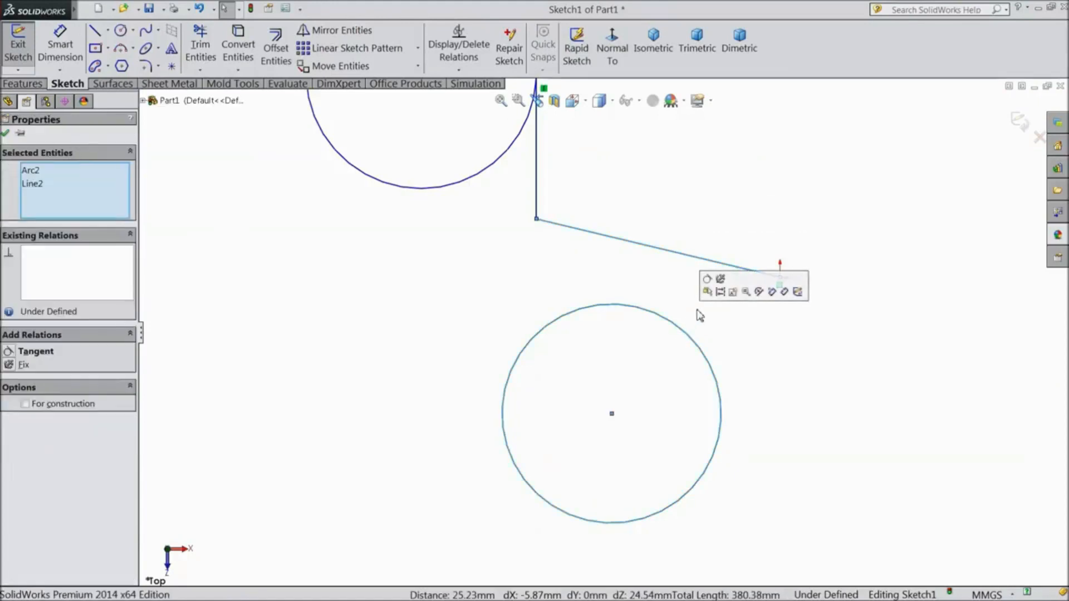
click(710, 282)
scroll(657, 289, up, 3)
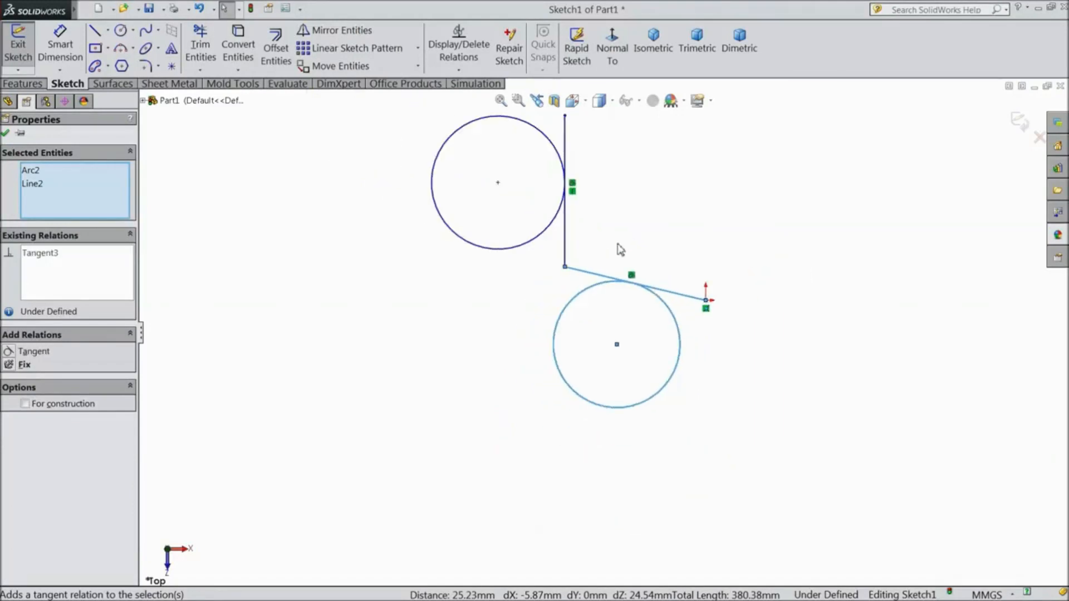
scroll(633, 222, down, 2)
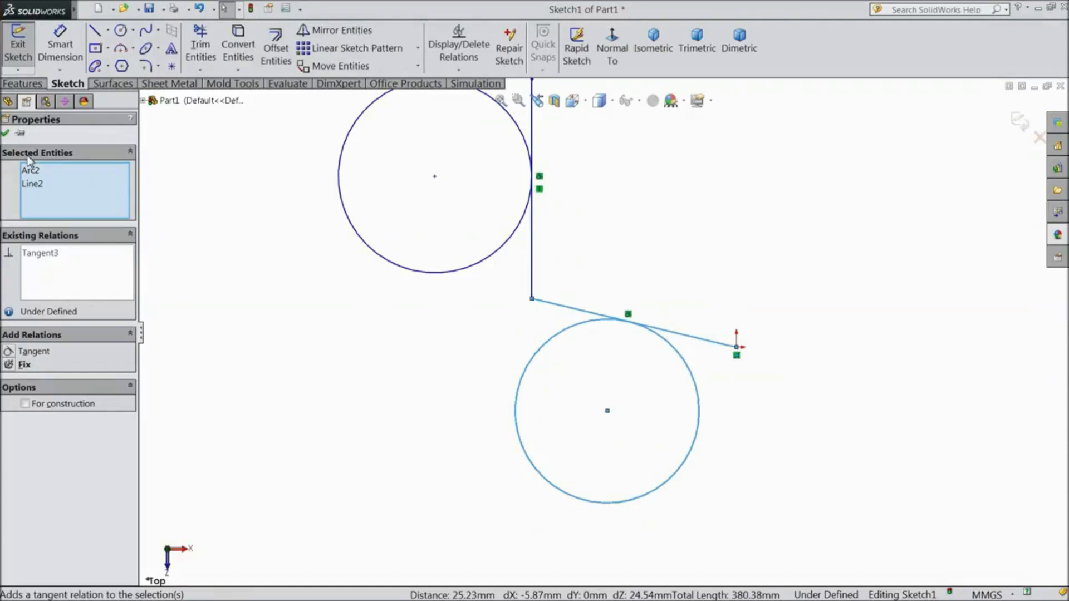
click(5, 134)
scroll(482, 324, up, 2)
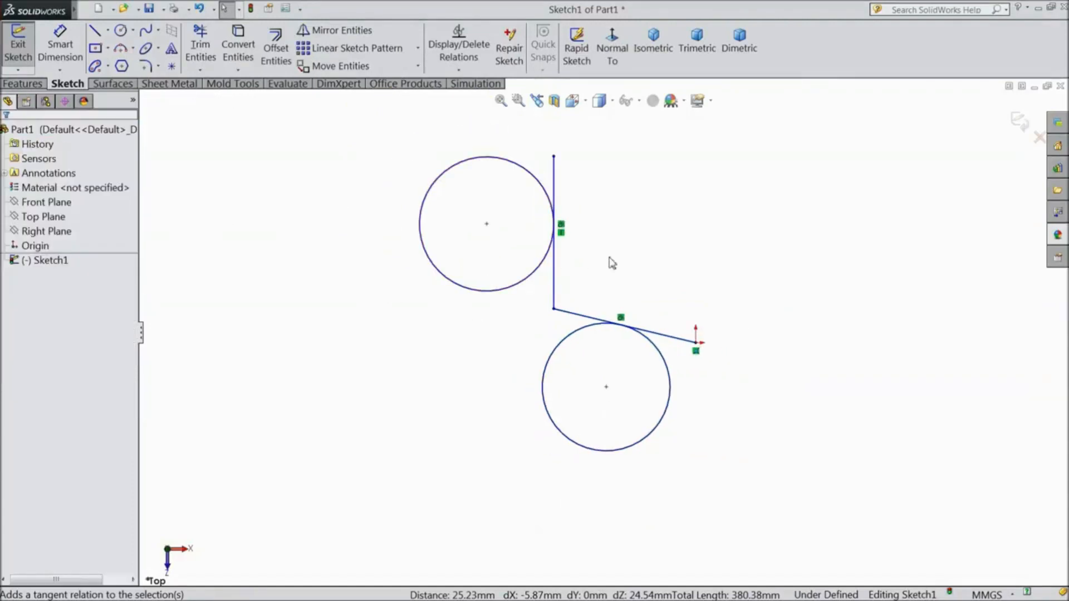
Sketch a separate, nearly horizontal line about 152.07 mm long to the right of the vertical line
click(95, 30)
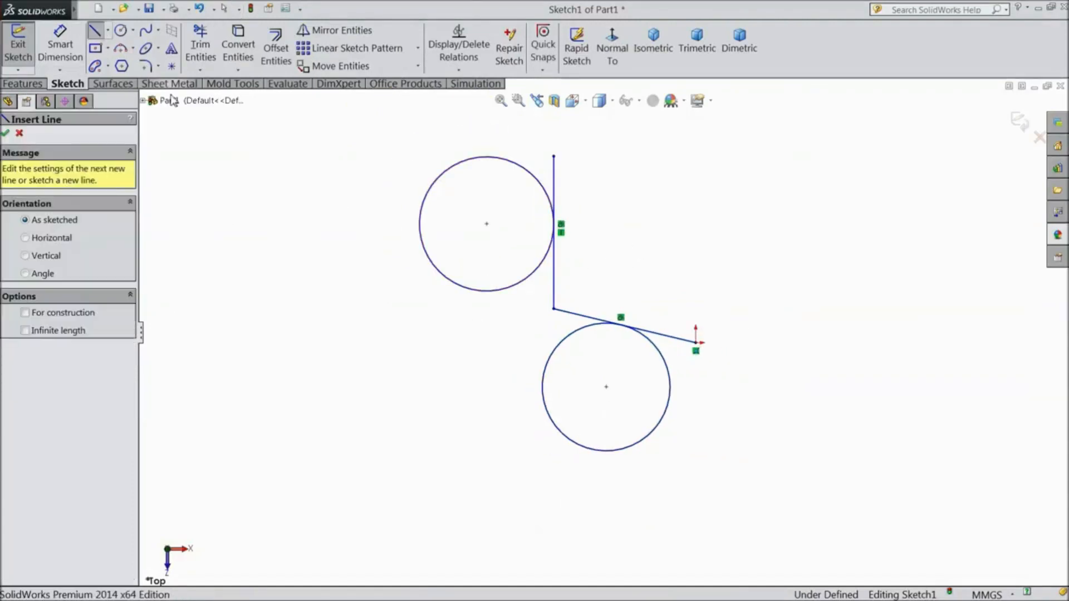
scroll(560, 249, down, 1)
scroll(566, 257, up, 3)
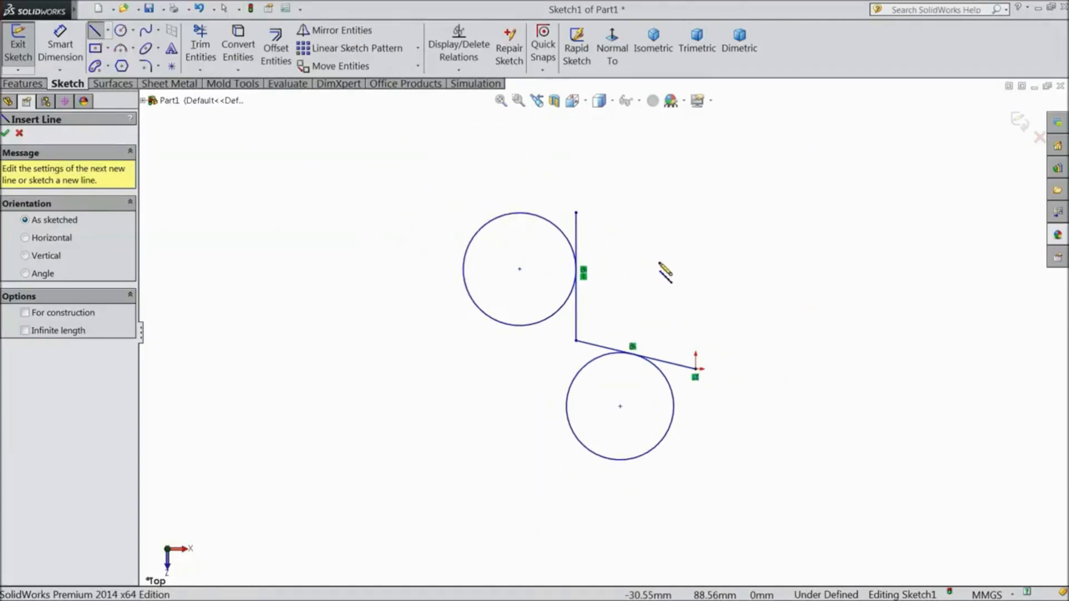
click(659, 261)
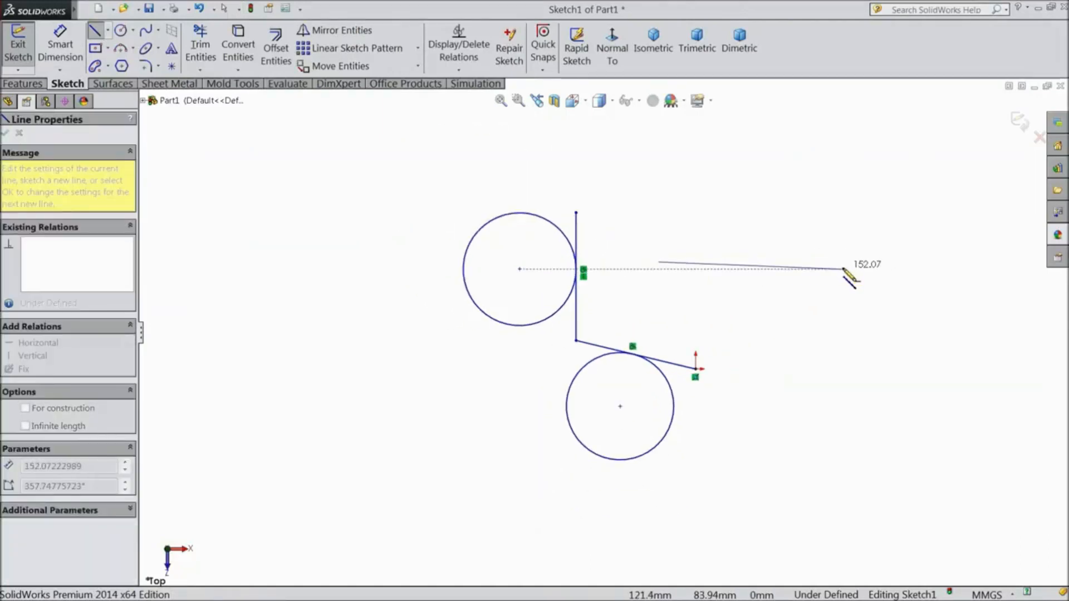
click(843, 269)
right_click(846, 226)
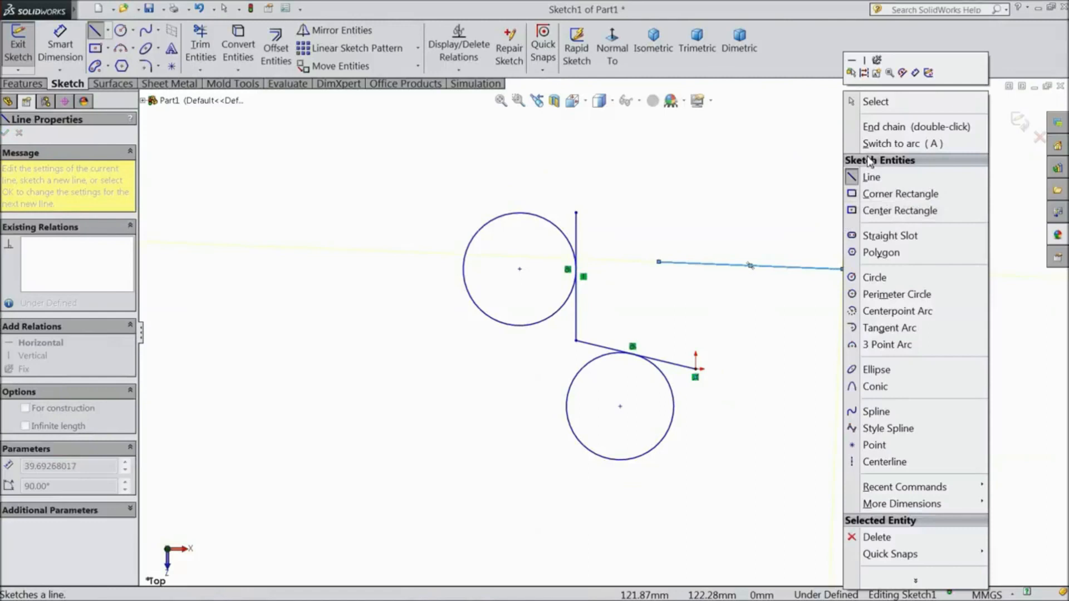
click(866, 101)
scroll(744, 231, down, 4)
scroll(410, 313, up, 1)
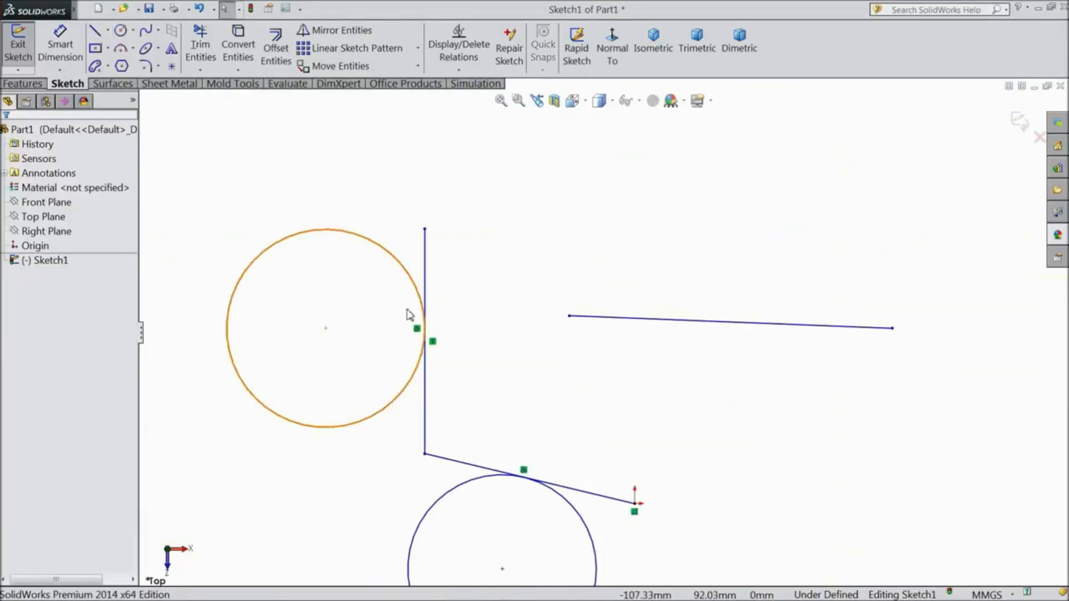
Make the new line perpendicular to the vertical line
click(425, 279)
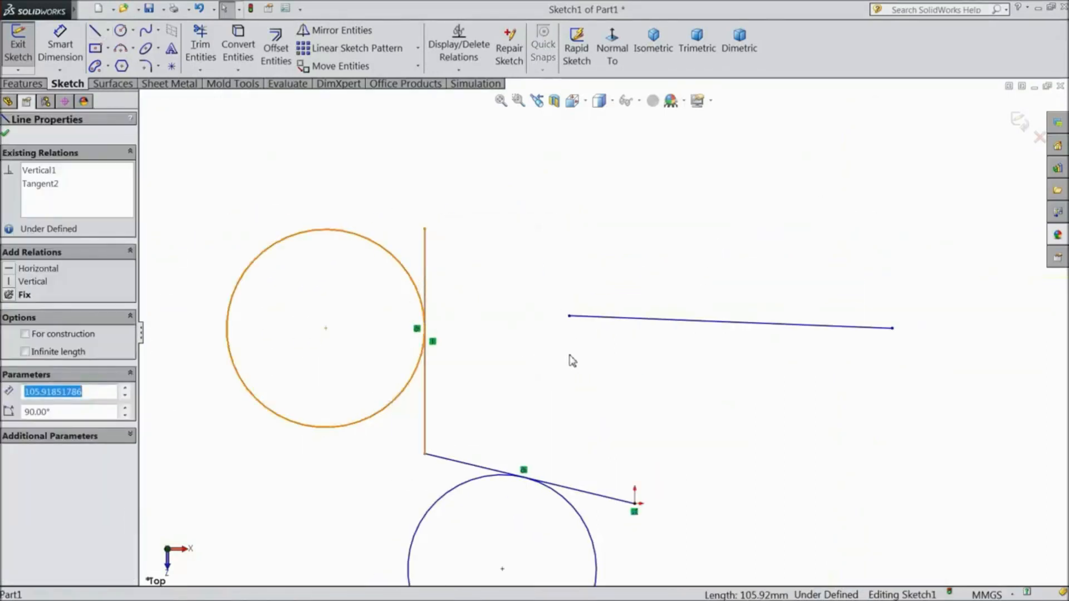
ctrl+click(607, 318)
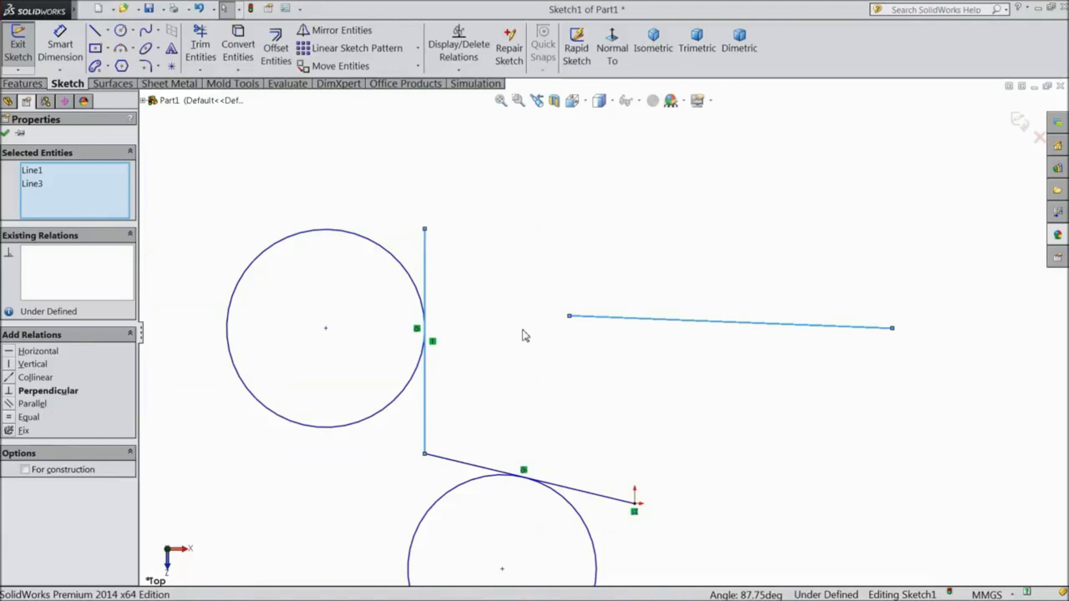
click(37, 392)
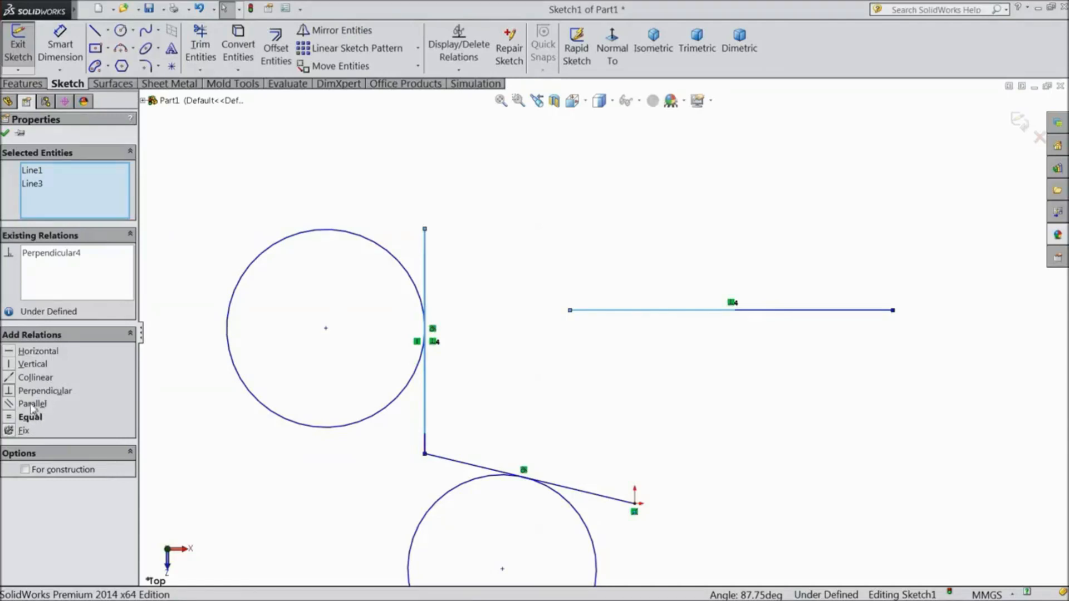
Try to make the two perpendicular lines collinear as well, and delete all relations between them
click(33, 378)
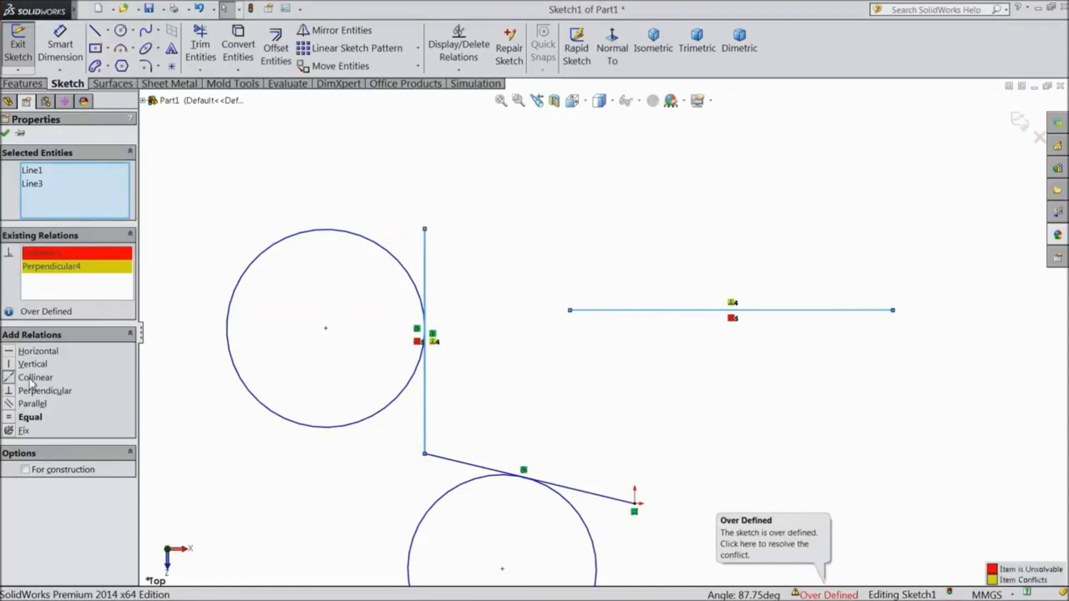
right_click(52, 259)
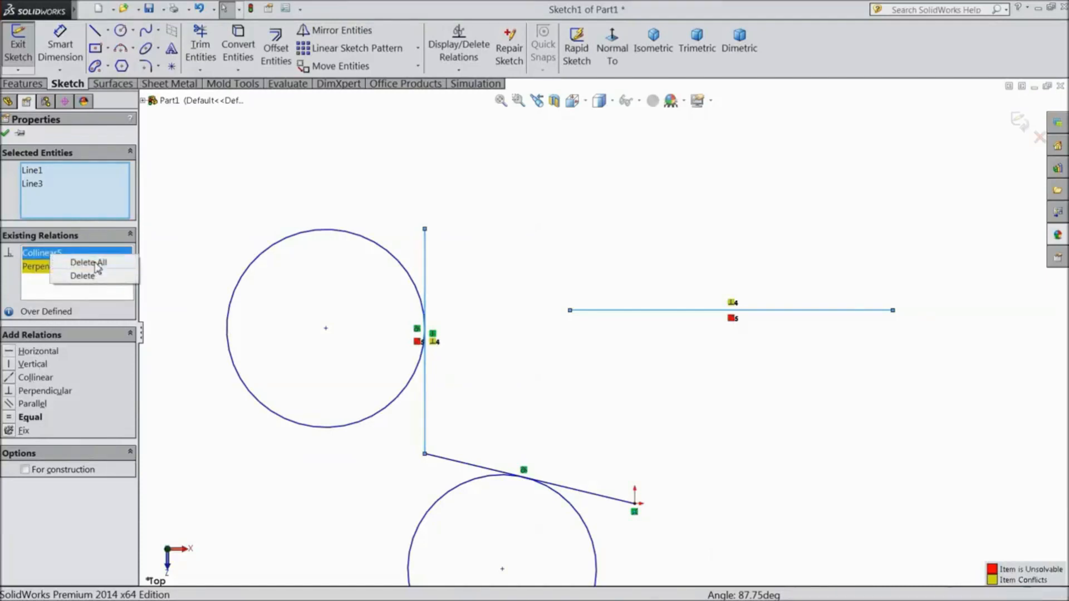
click(92, 264)
scroll(439, 413, up, 4)
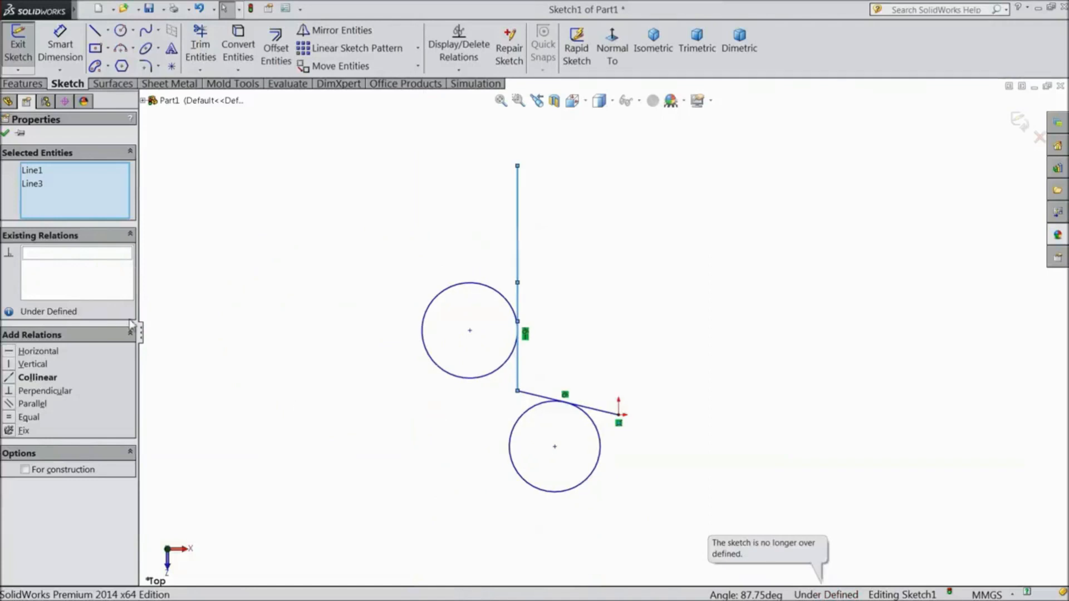
click(6, 135)
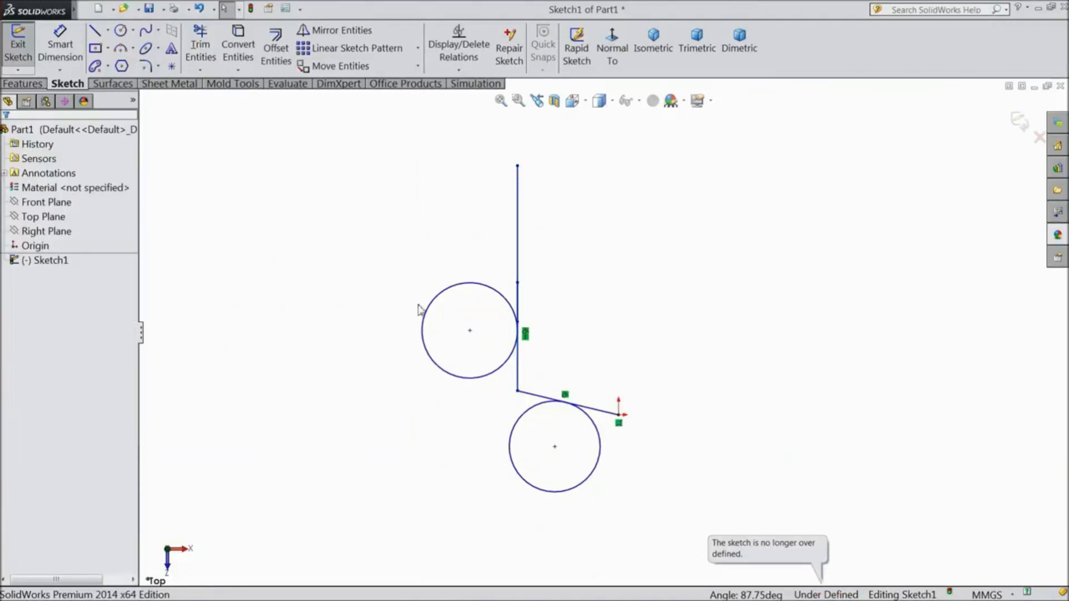
Delete the separate line overlapping the upper part of the vertical line
scroll(529, 271, down, 3)
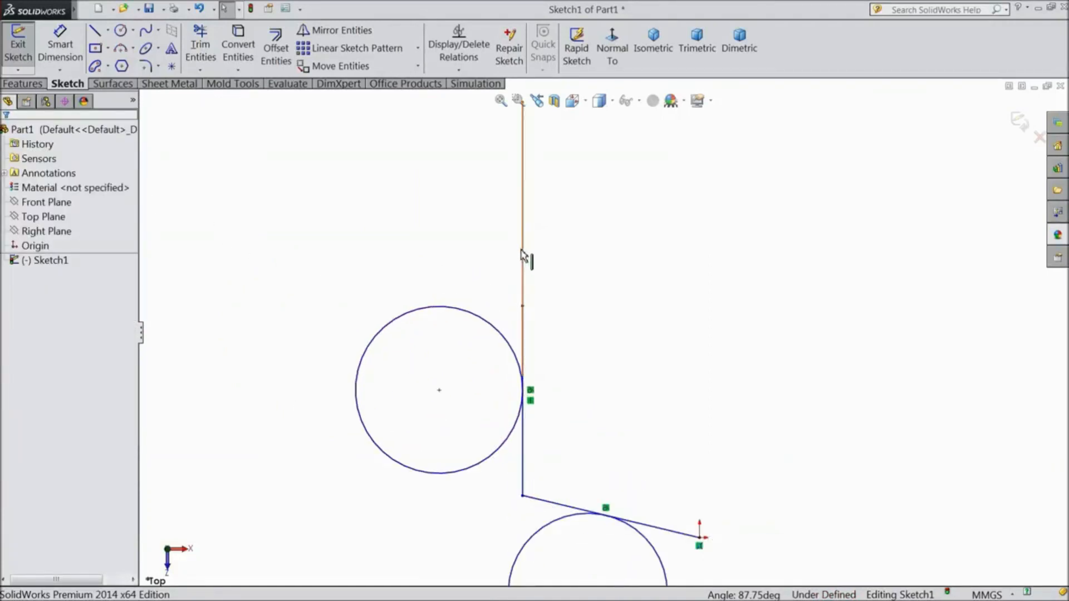
click(523, 255)
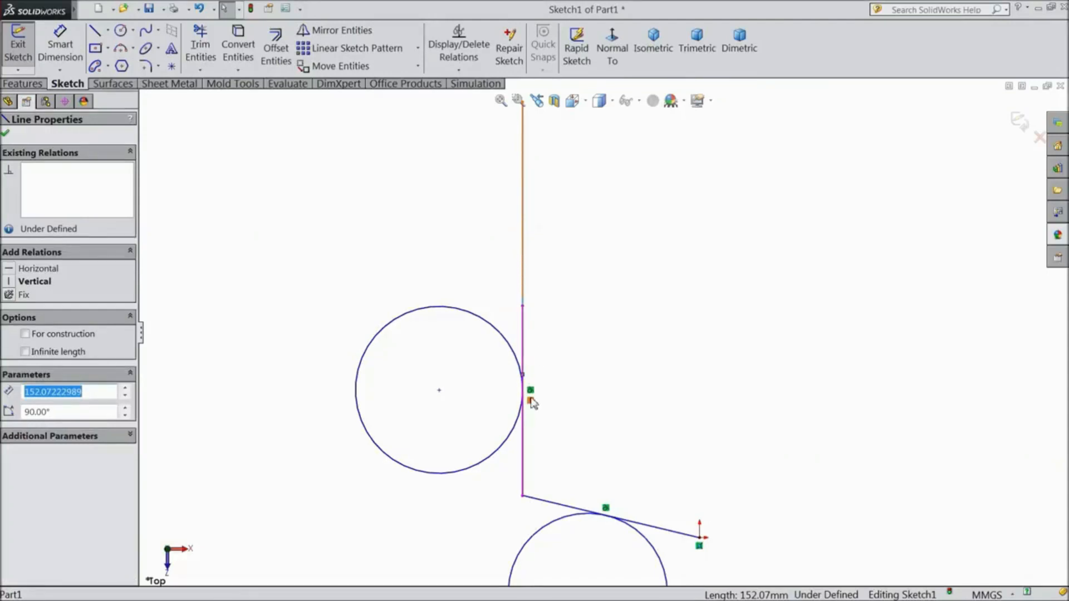
key(Escape)
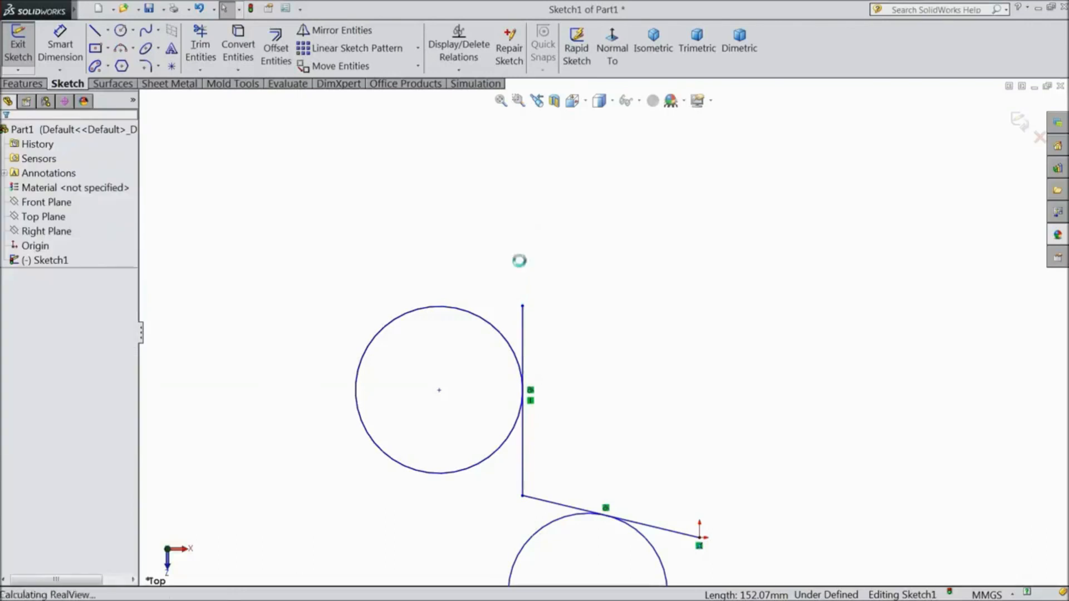
Sketch a separate slanted line about 110.74 mm long at about 26° in the empty area right of the vertical line
click(94, 32)
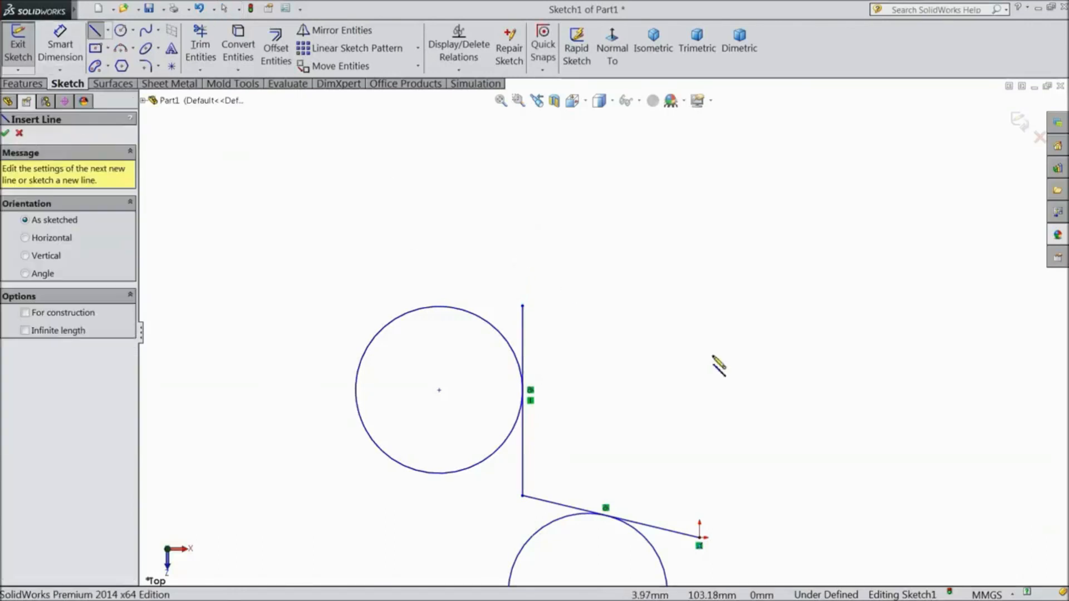
click(622, 376)
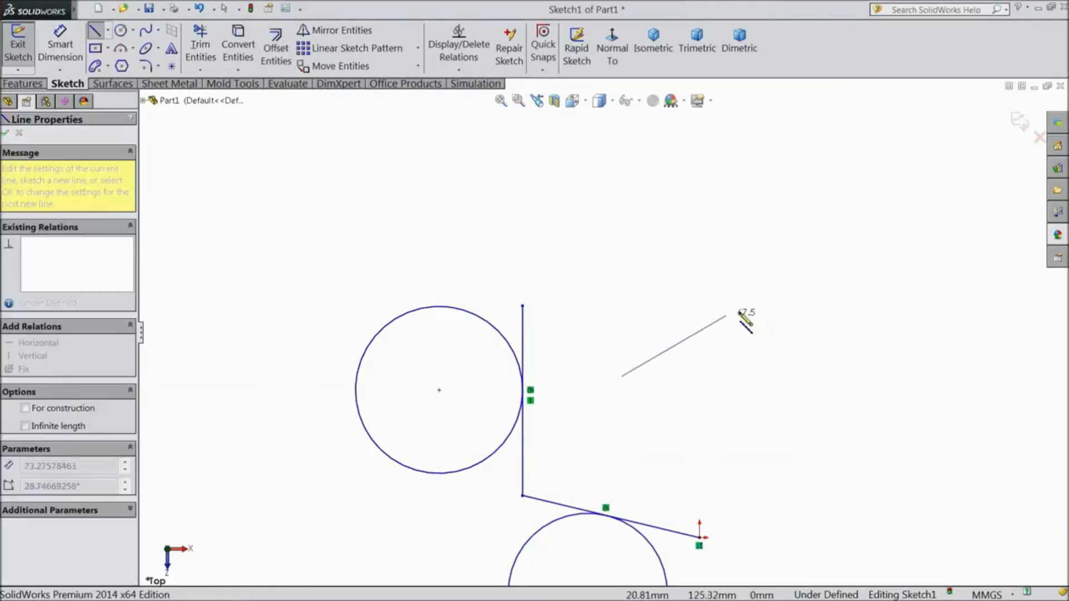
right_click(800, 289)
click(869, 178)
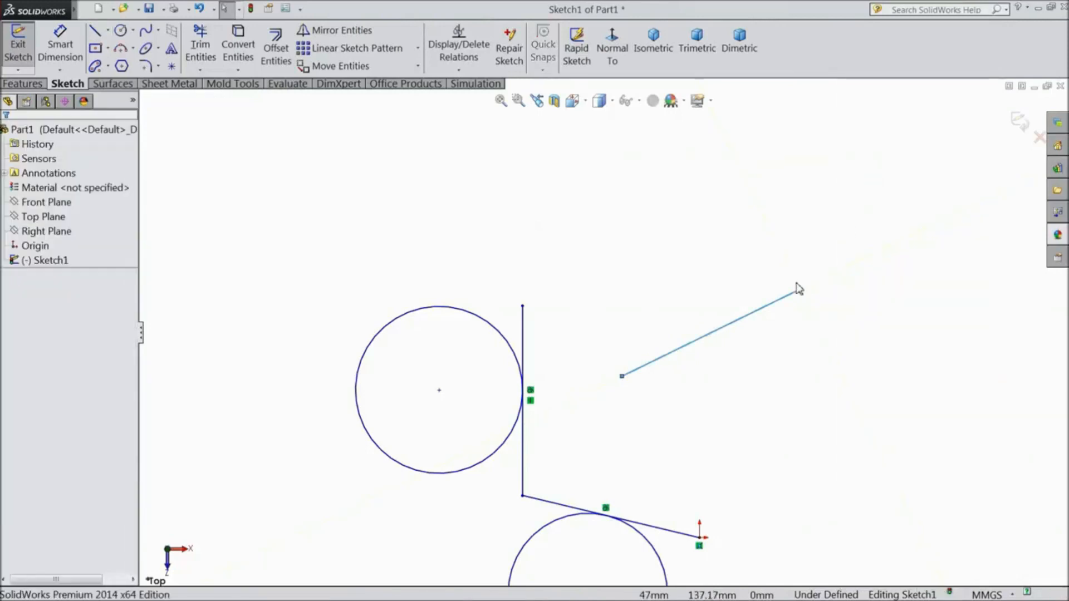
Make the slanted line parallel to the vertical line that touches the circle
click(677, 350)
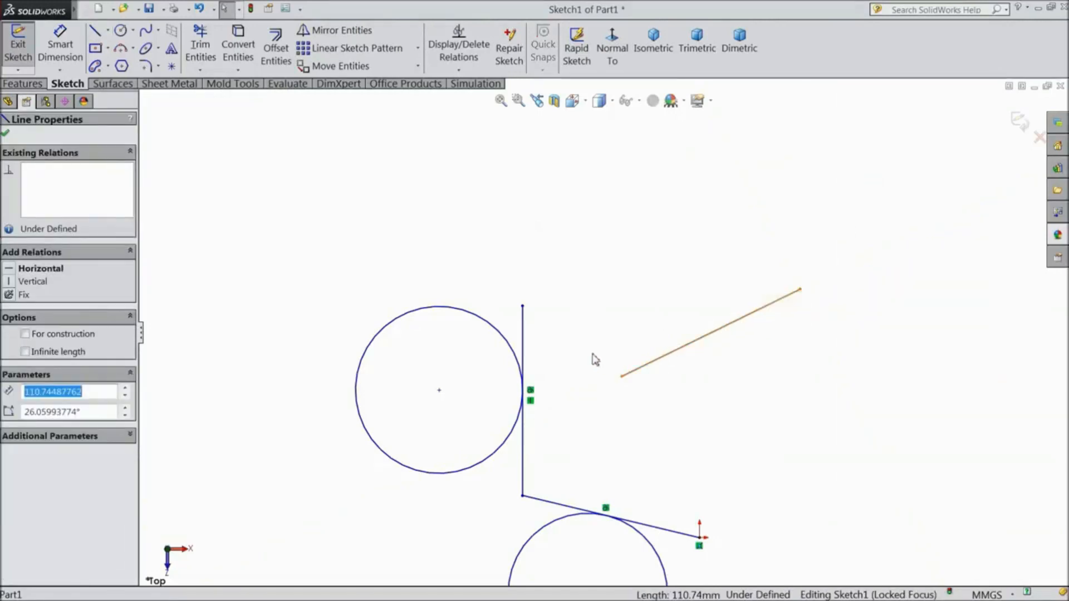
ctrl+click(524, 339)
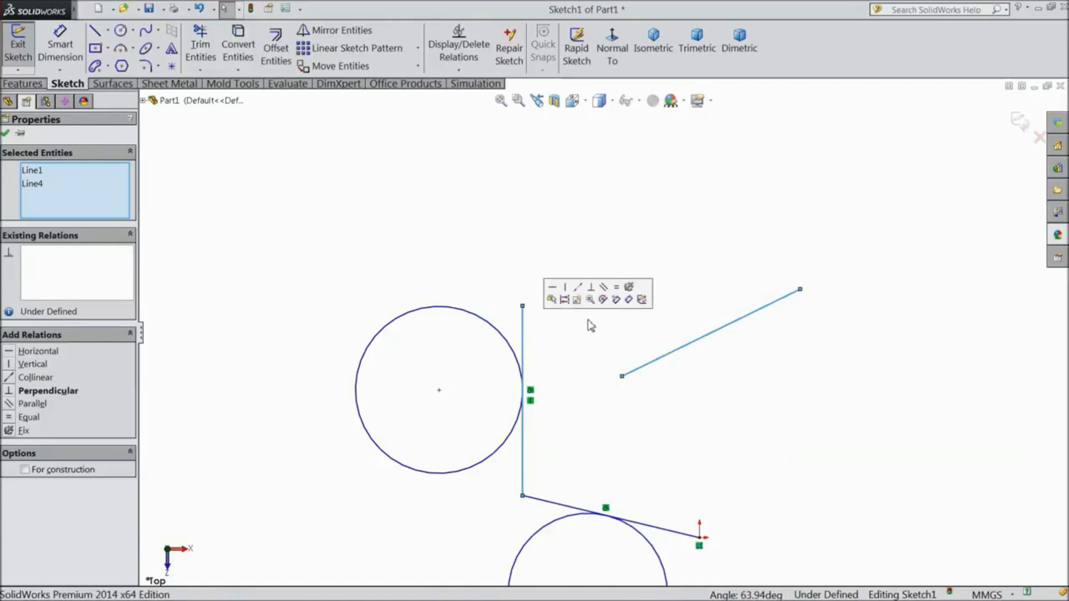
click(604, 287)
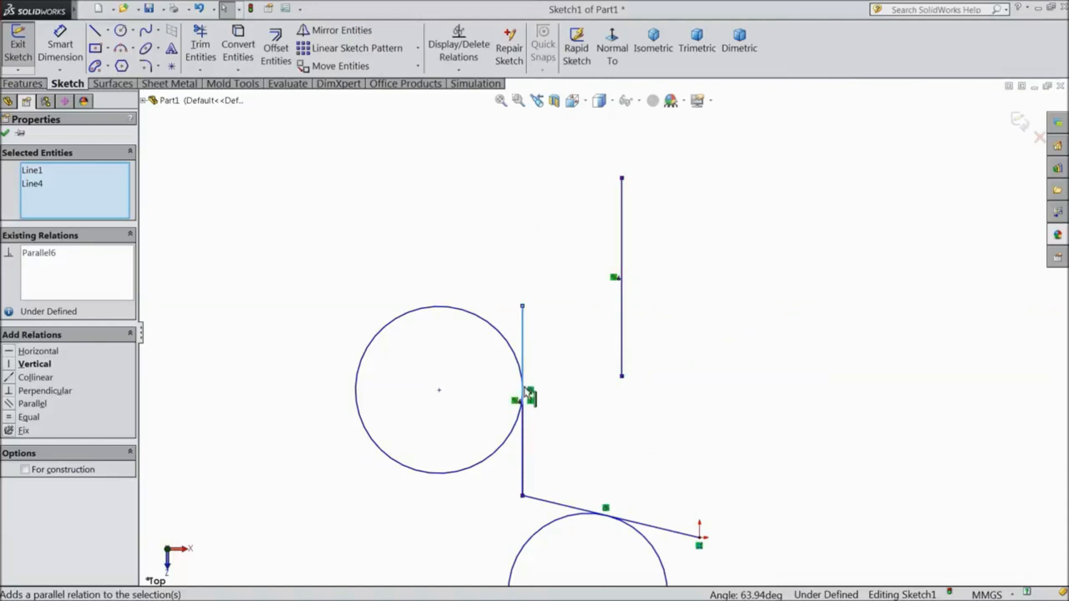
Sketch two separate circles above the existing geometry, with radii of about 78.14 mm and 63.13 mm
scroll(577, 369, up, 3)
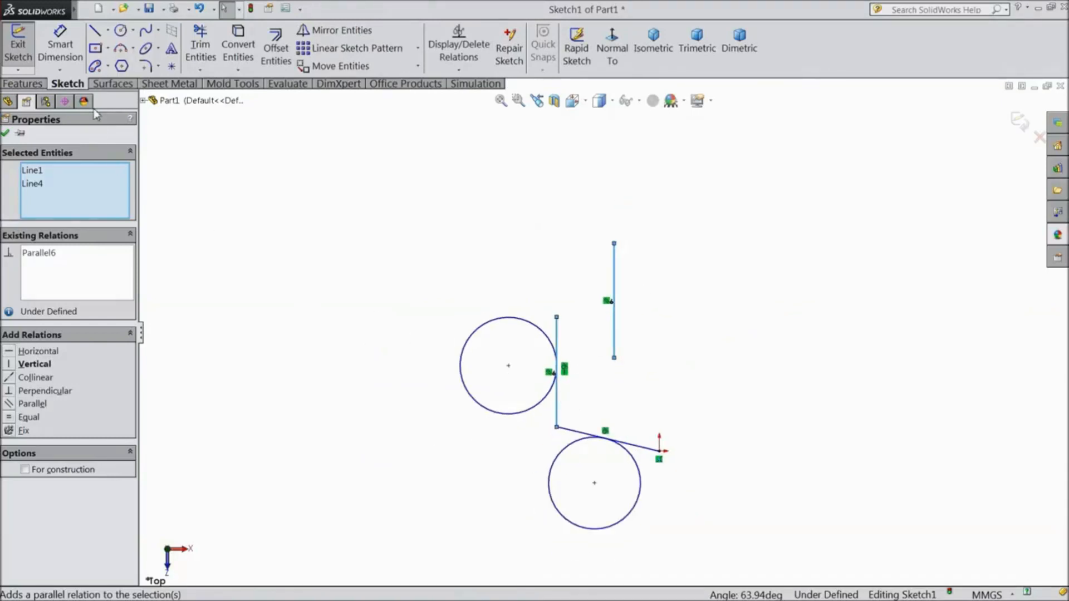
click(121, 30)
click(337, 238)
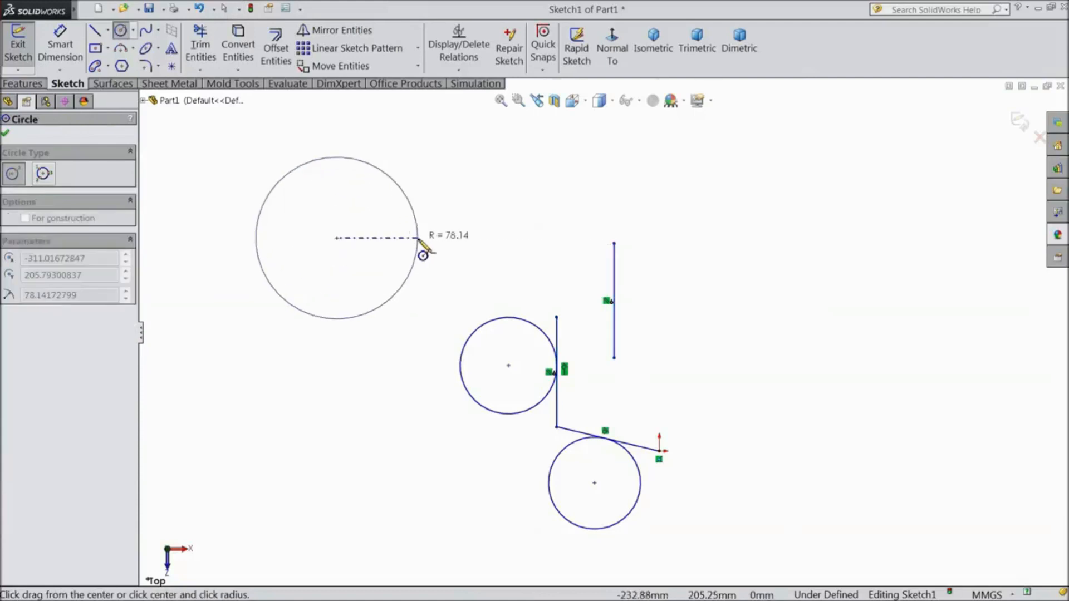
click(418, 238)
click(515, 182)
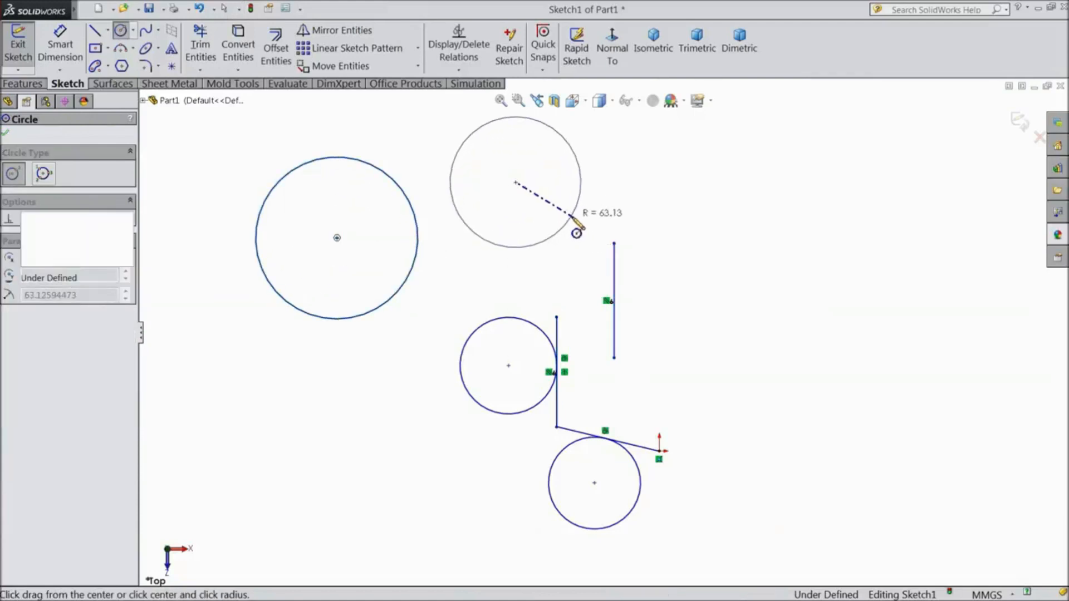
click(573, 217)
click(60, 44)
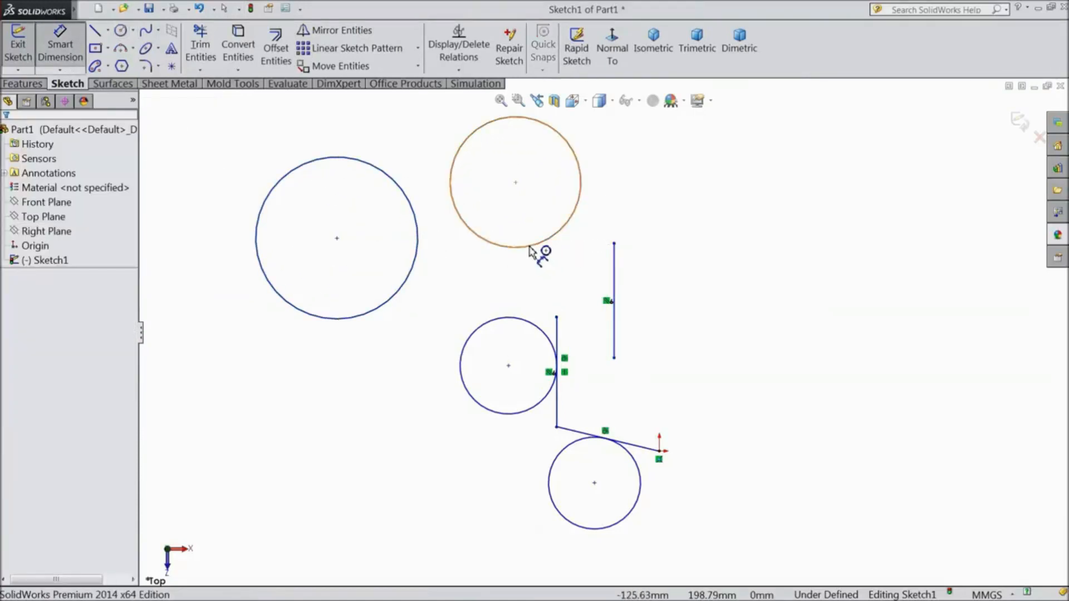
click(493, 247)
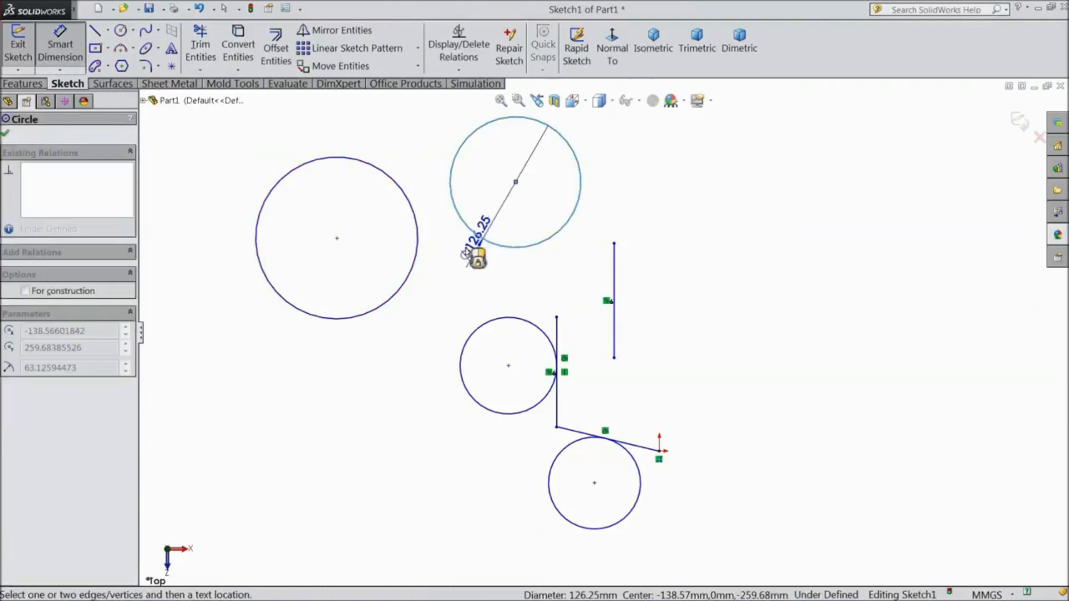
click(423, 253)
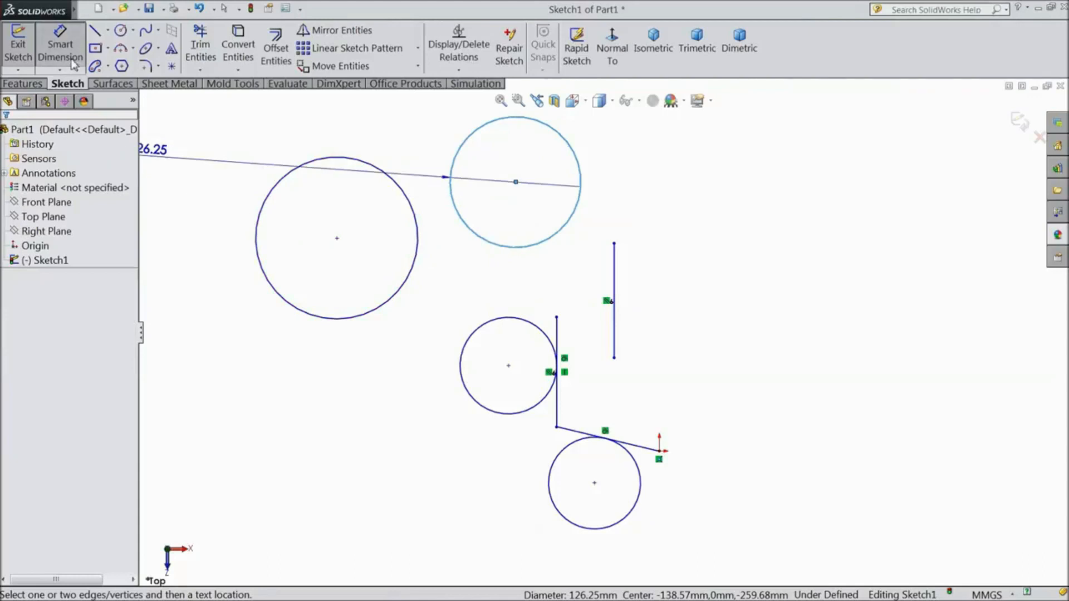
key(Escape)
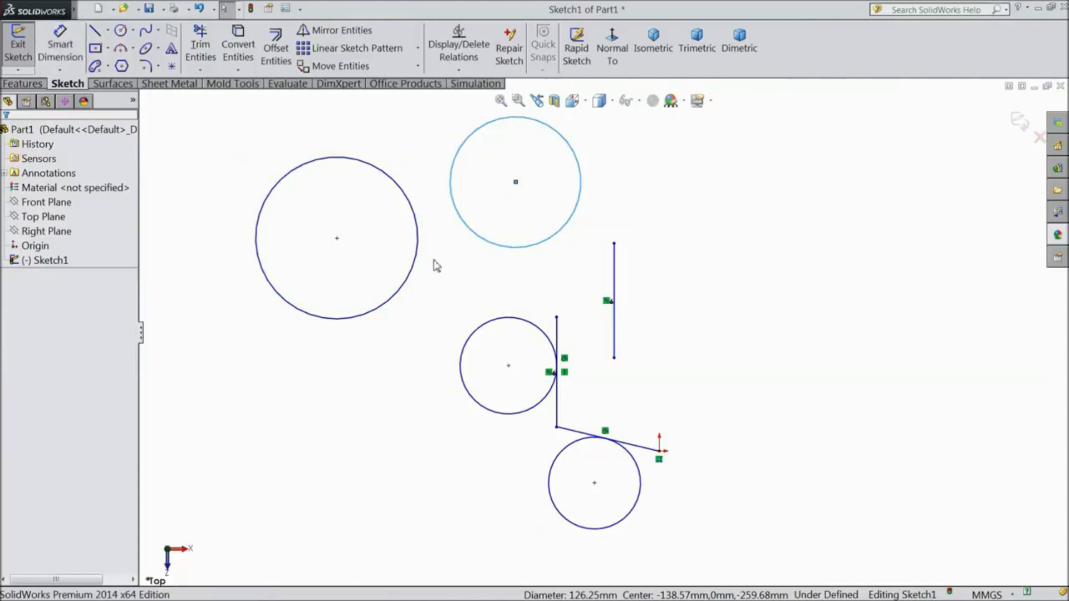
Add an equal relation between the two new upper circles
ctrl+click(413, 279)
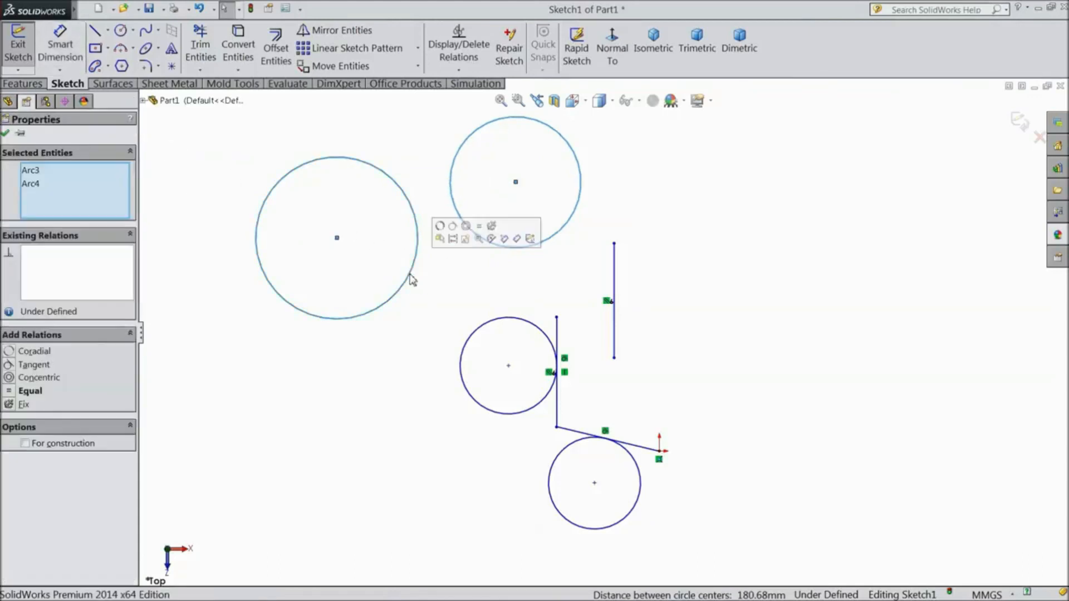
click(480, 227)
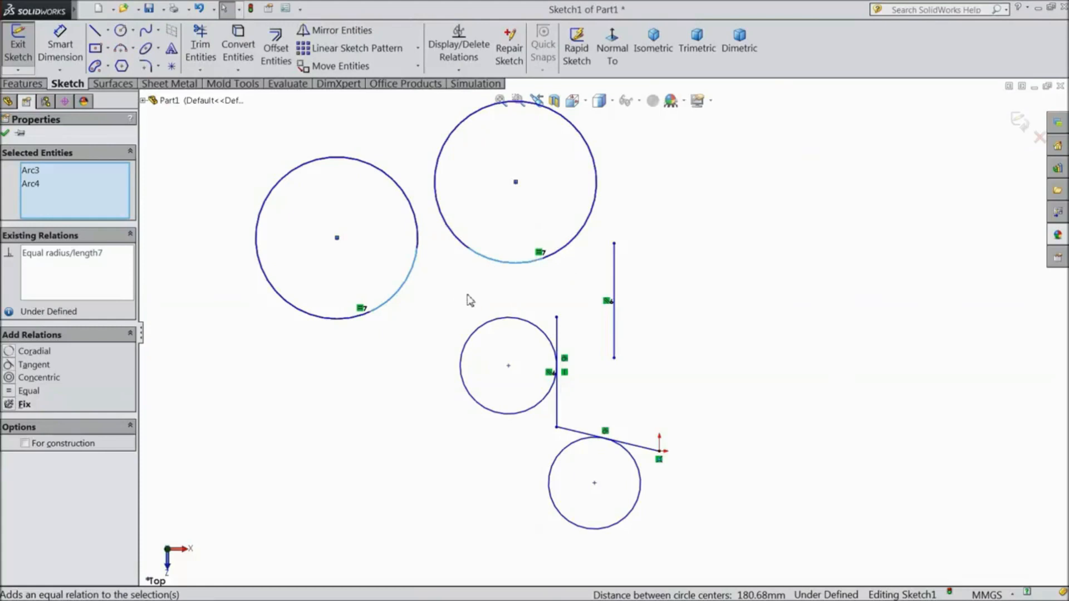
key(z)
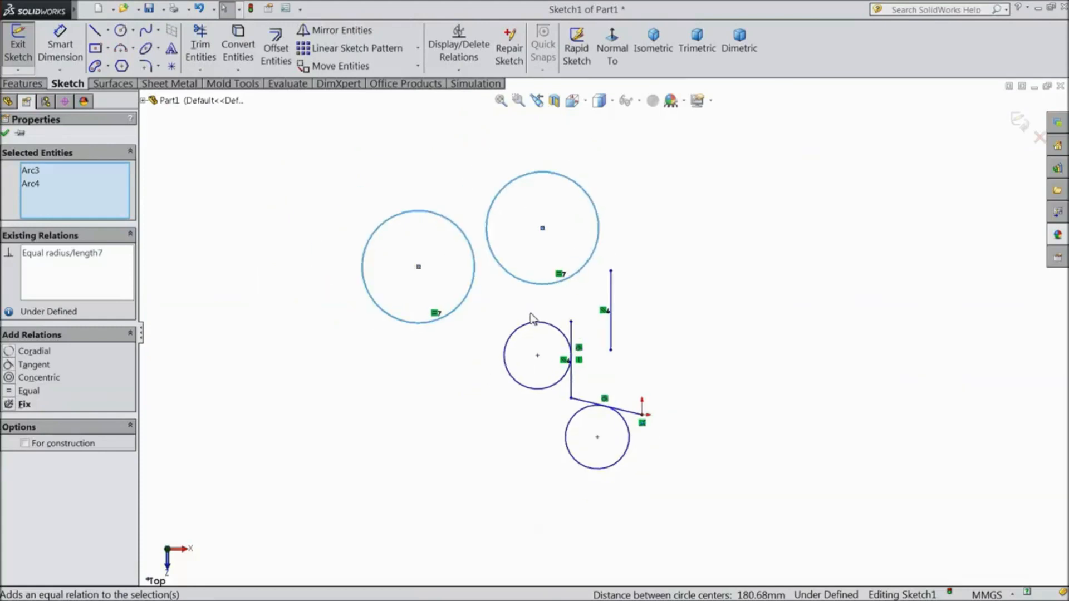
scroll(493, 243, down, 1)
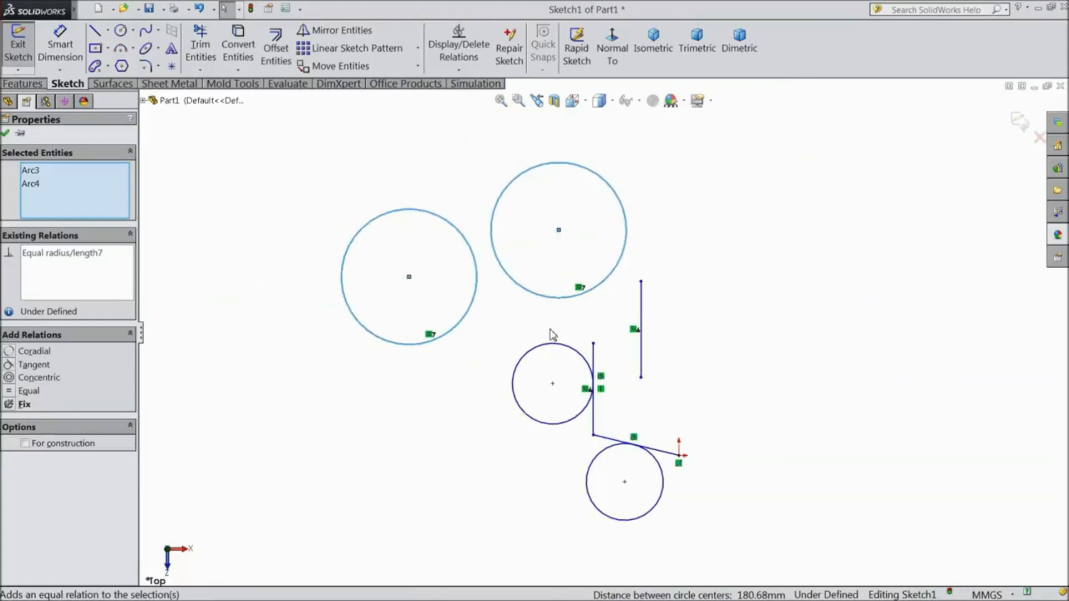
scroll(561, 378, up, 1)
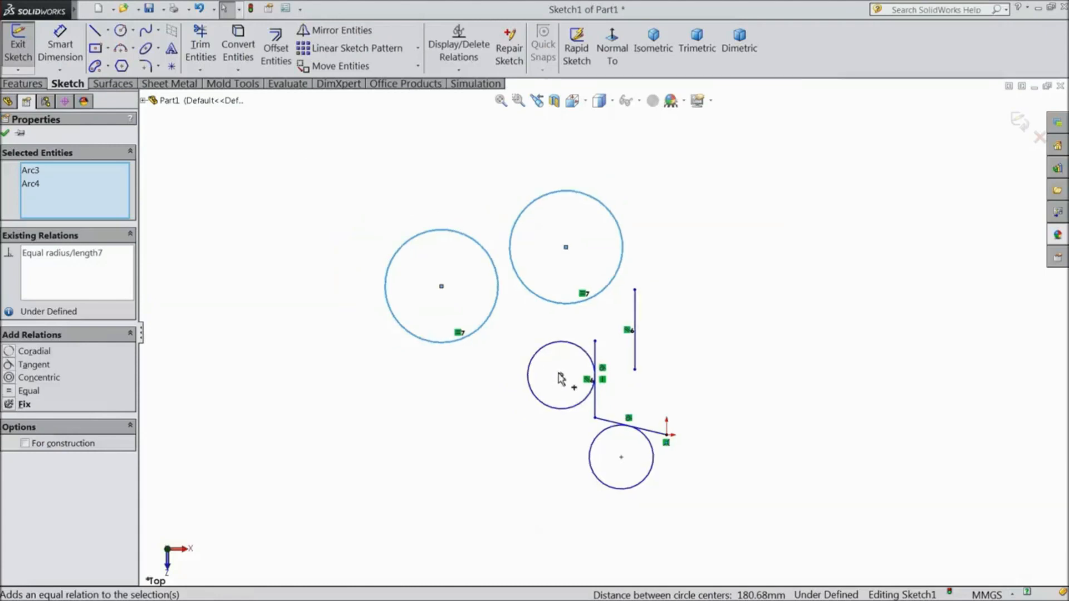
scroll(555, 376, down, 2)
scroll(573, 340, up, 1)
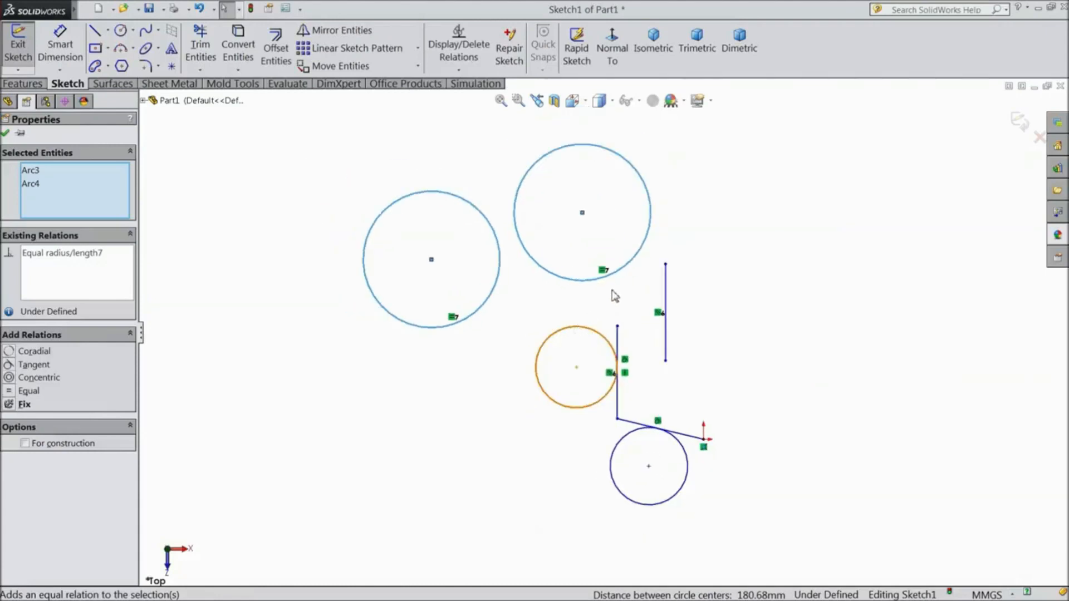
scroll(606, 296, down, 1)
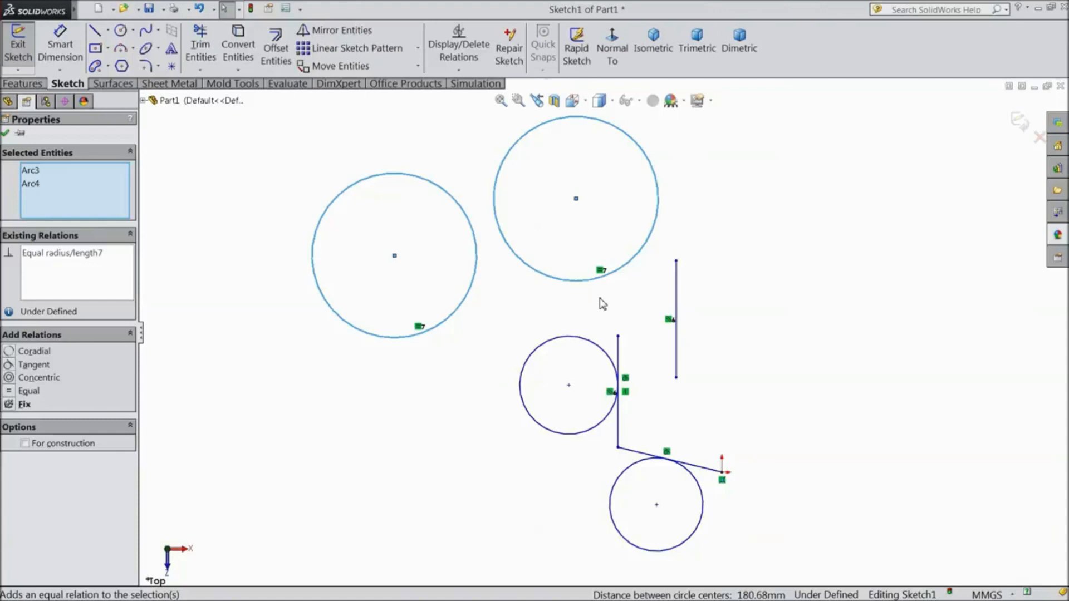